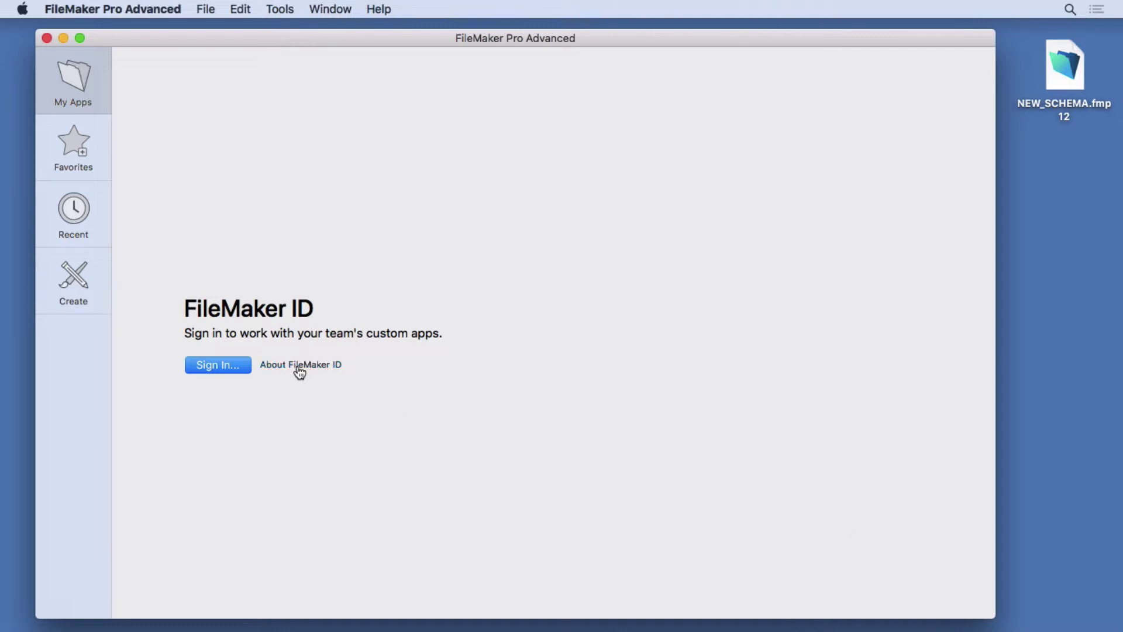
Create a database from the Contacts starter template and save it to the Desktop as Contacts.fmp12.
{"action": "left_click", "coordinate": [83, 278]}
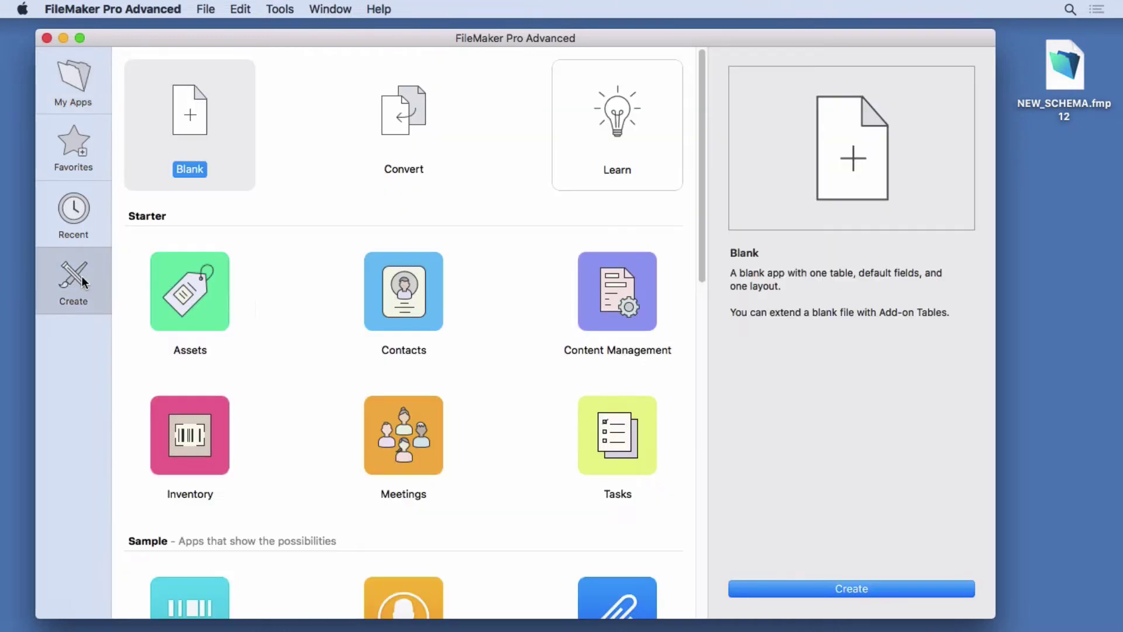
{"action": "left_click", "coordinate": [389, 310]}
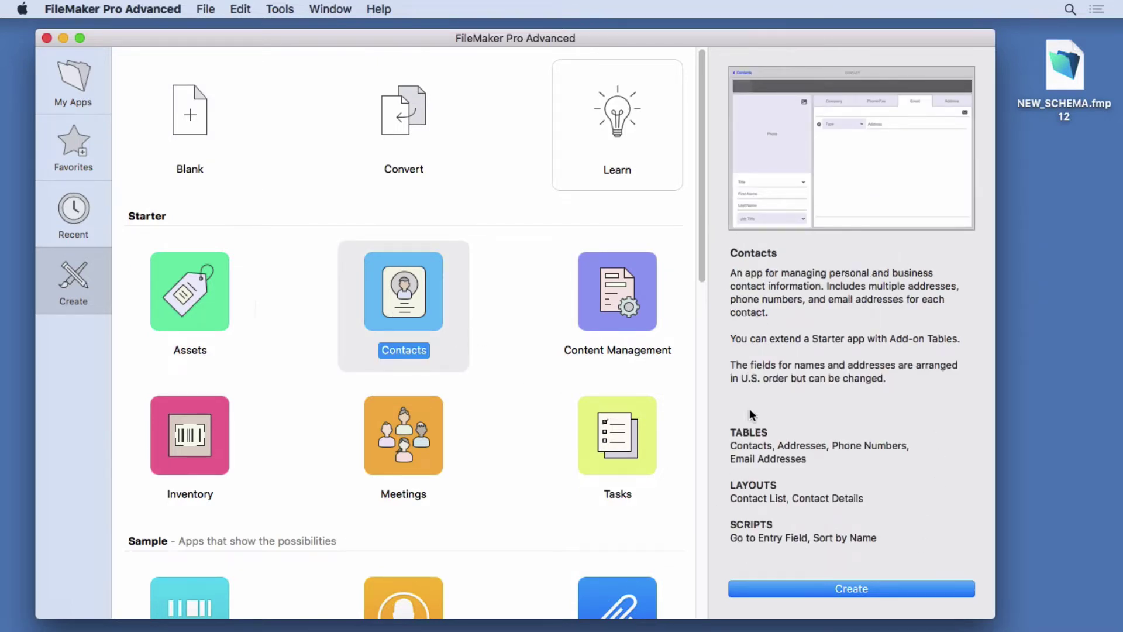
{"action": "left_click", "coordinate": [795, 586]}
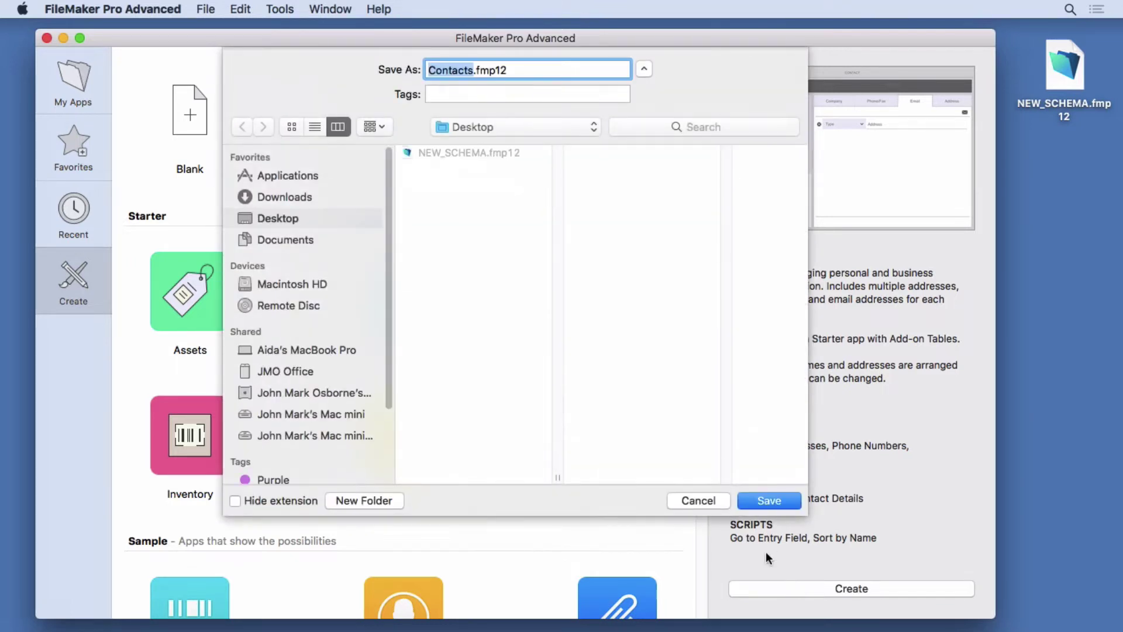
{"action": "left_click", "coordinate": [760, 500]}
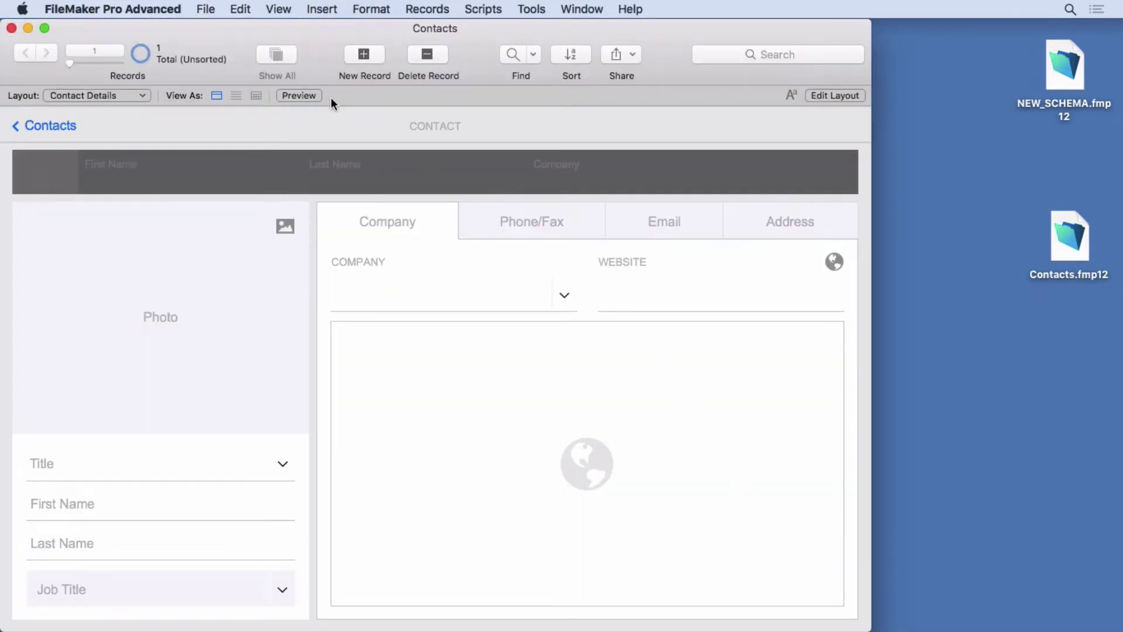
{"action": "left_click", "coordinate": [524, 7]}
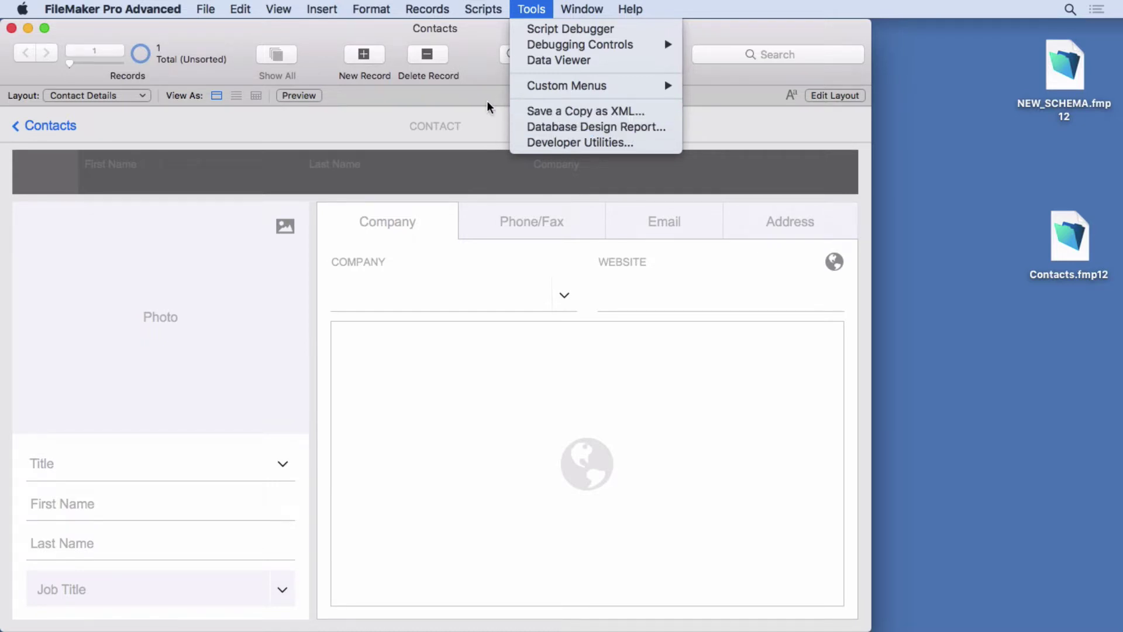
{"action": "left_click", "coordinate": [456, 88]}
{"action": "left_click", "coordinate": [135, 7]}
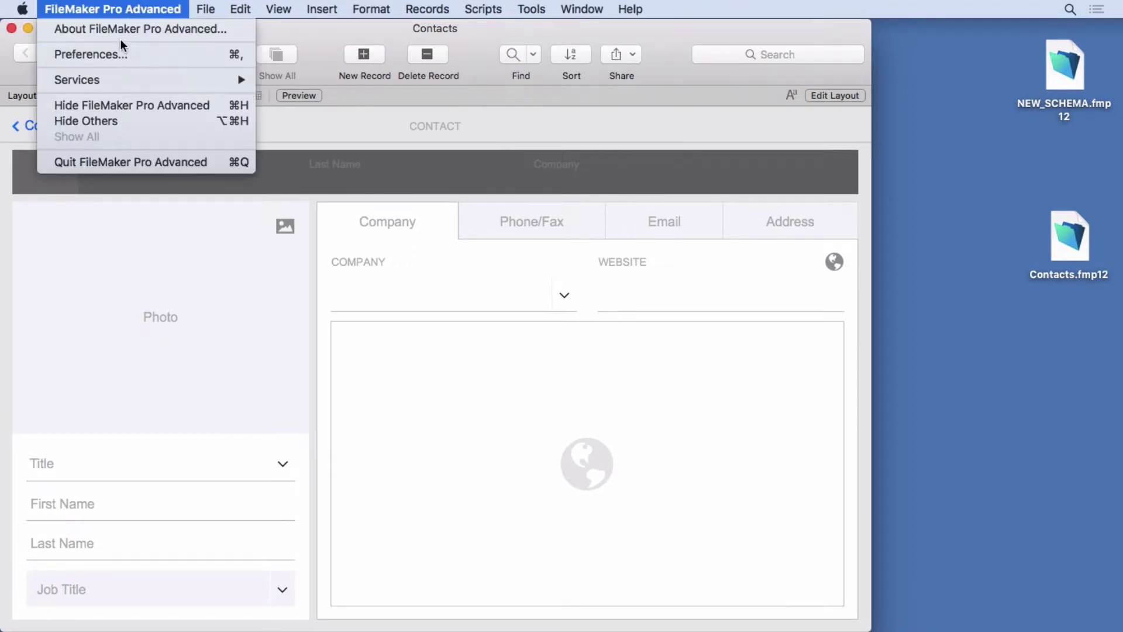
{"action": "mouse_move", "coordinate": [205, 7]}
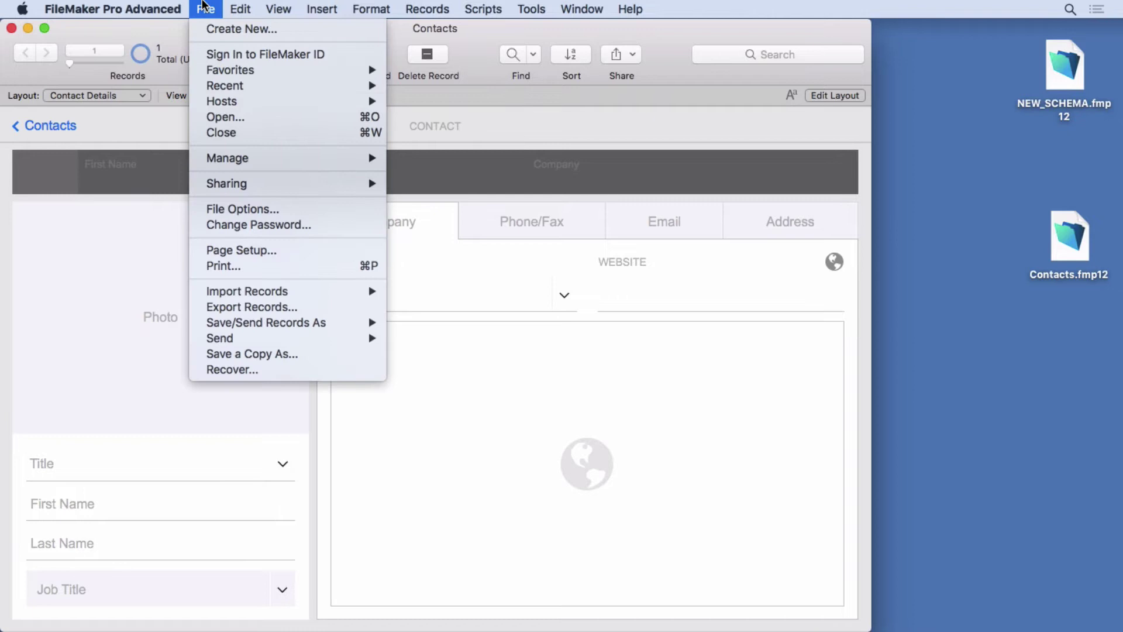
{"action": "mouse_move", "coordinate": [117, 9]}
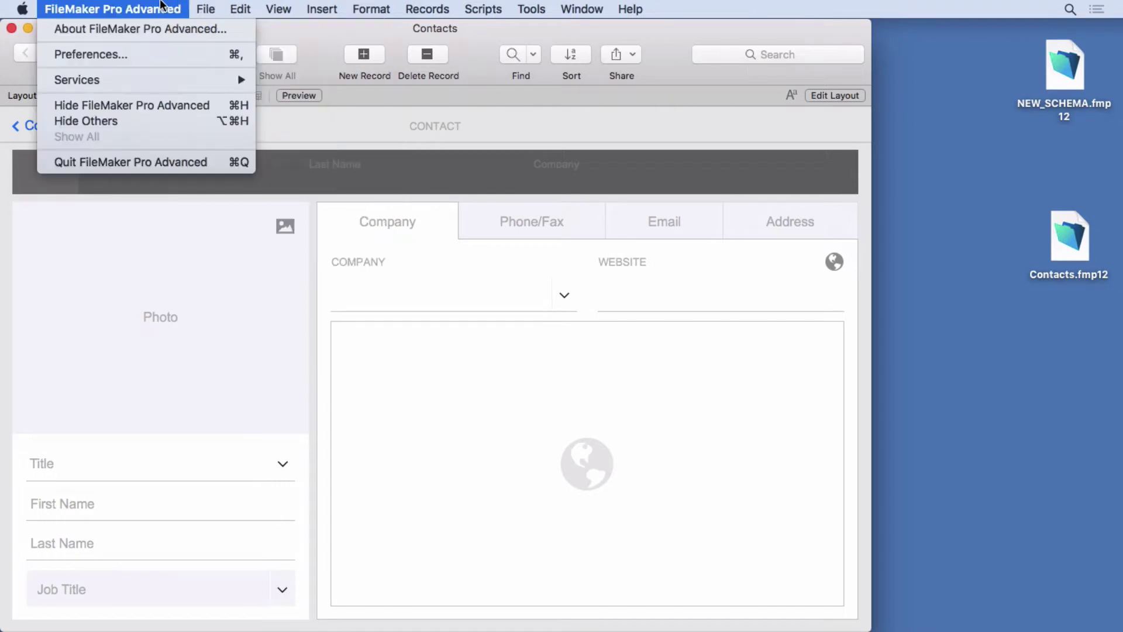
{"action": "left_click", "coordinate": [135, 52]}
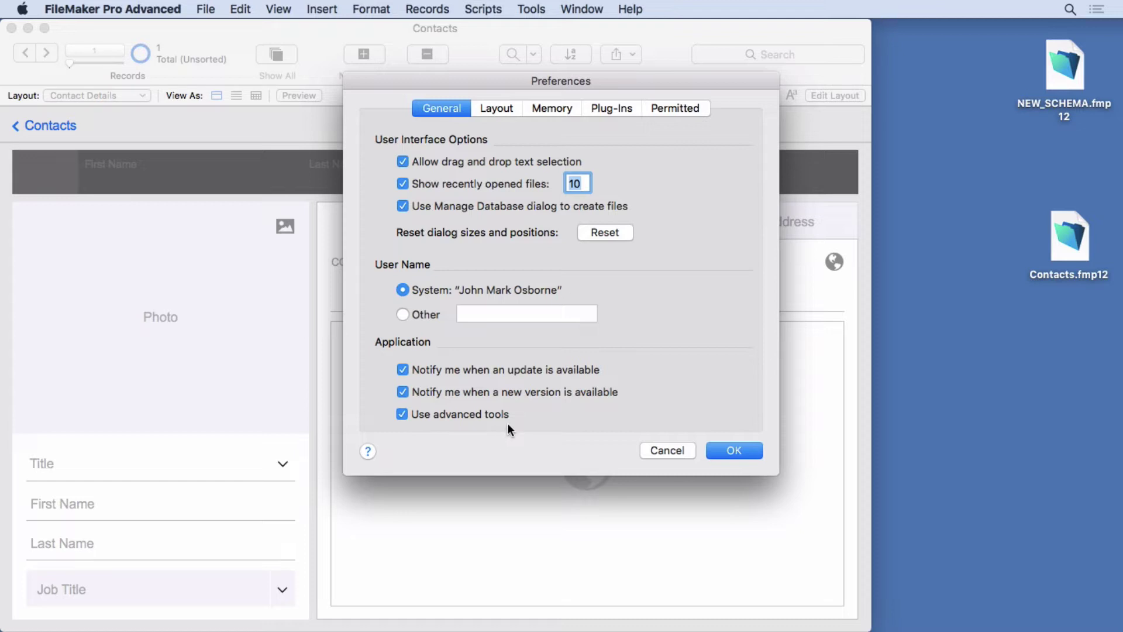
{"action": "left_click", "coordinate": [712, 454]}
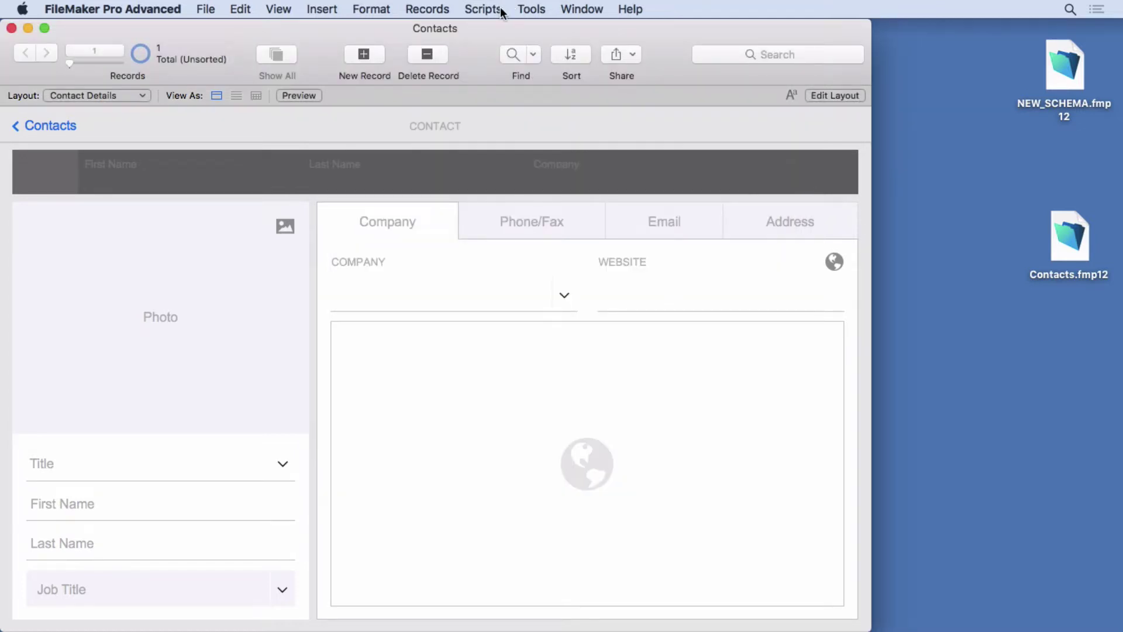
Save an XML copy of the Contacts design to the Desktop, naming it Contacts1.
{"action": "left_click", "coordinate": [528, 8]}
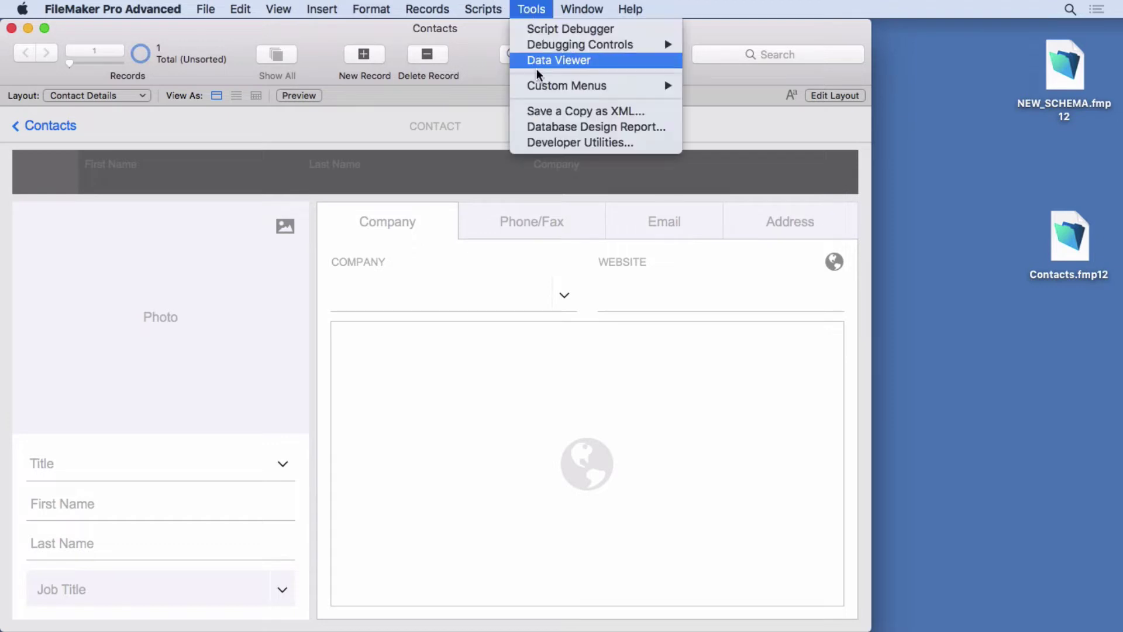
{"action": "left_click", "coordinate": [542, 112]}
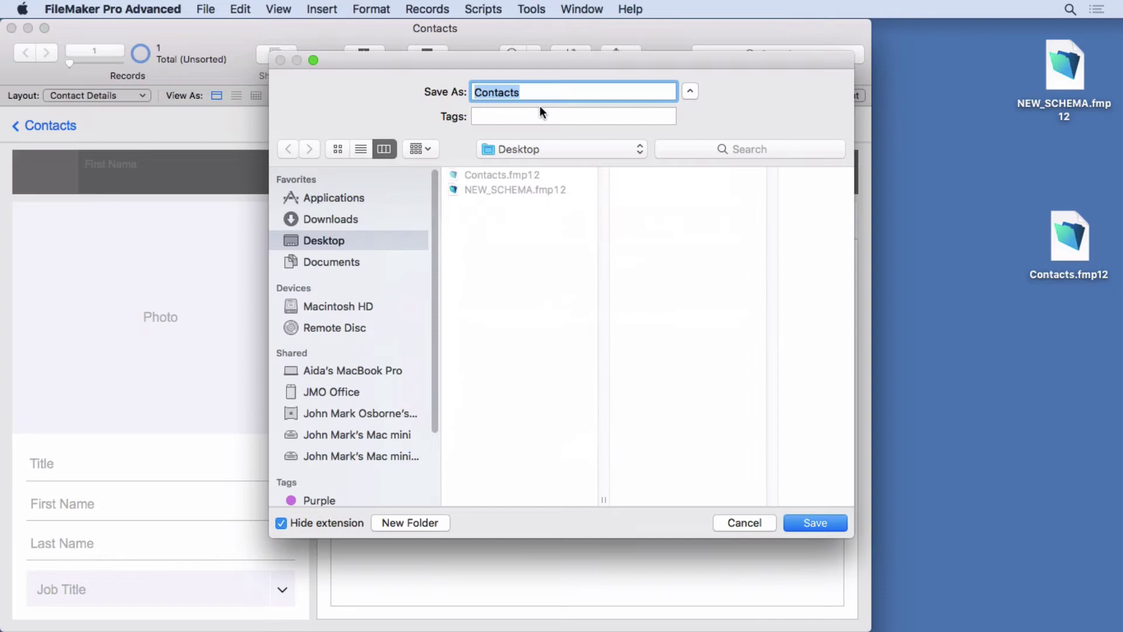
{"action": "left_click", "coordinate": [534, 91]}
{"action": "type", "text": "1"}
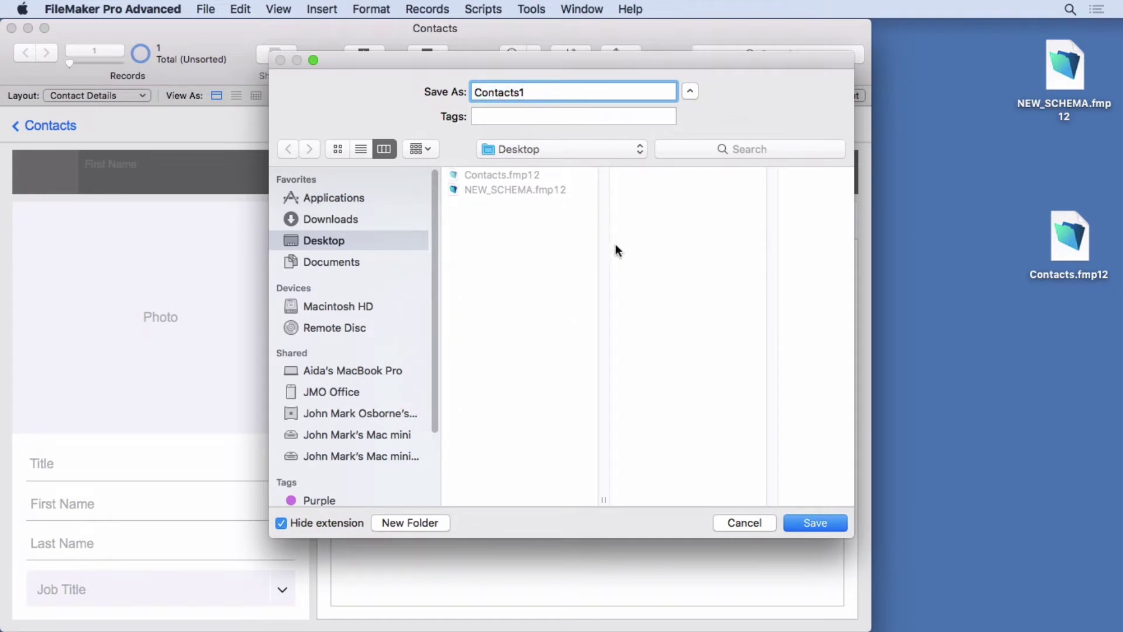
{"action": "left_click", "coordinate": [806, 522]}
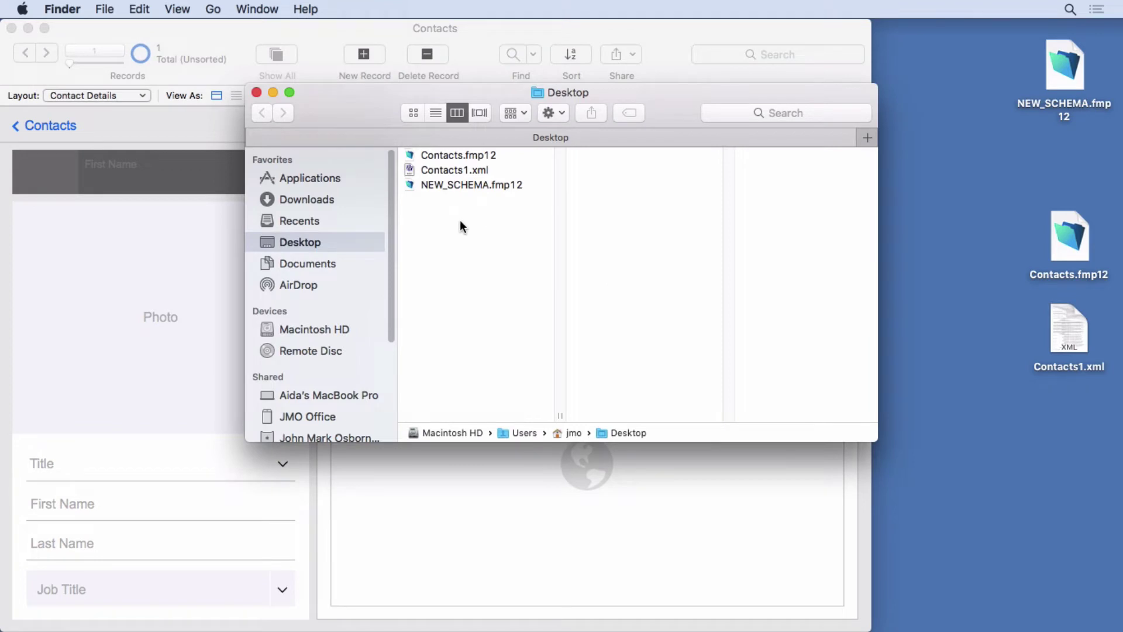
{"action": "left_click_drag", "start_coordinate": [363, 101], "coordinate": [427, 148]}
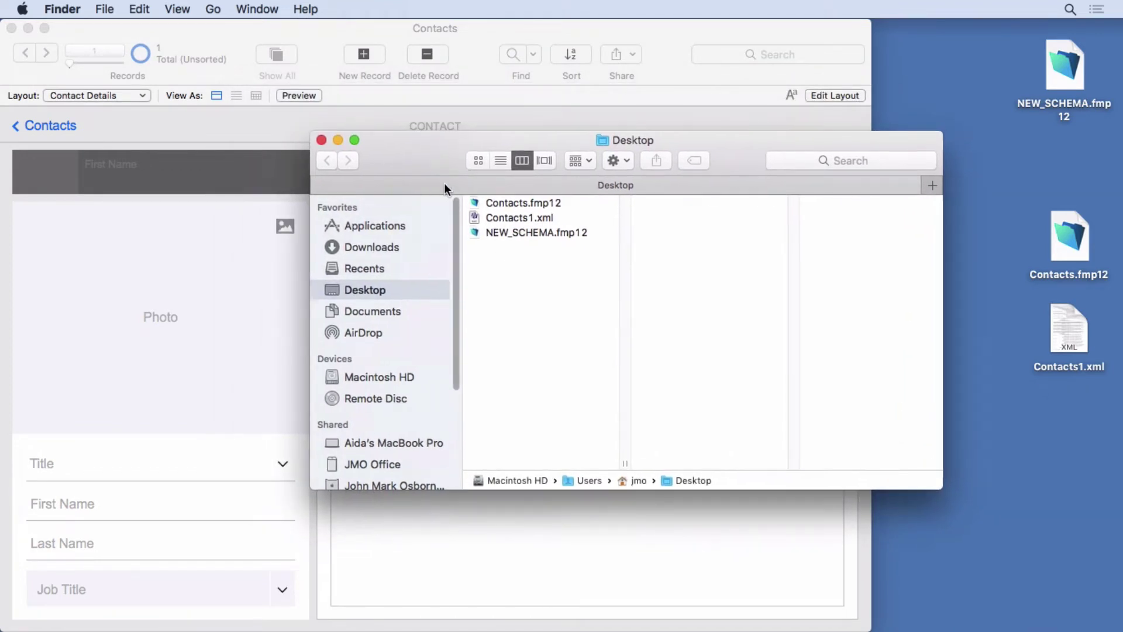
{"action": "left_click", "coordinate": [322, 140]}
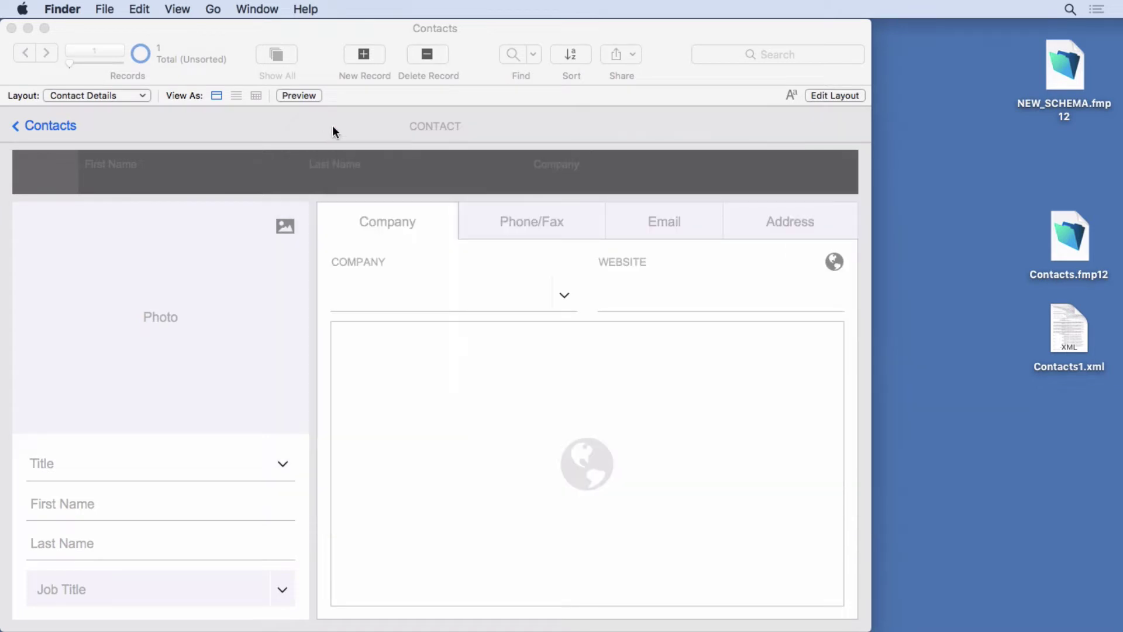
In Manage Database, add text fields test1 and test2 to the Contacts table.
{"action": "left_click", "coordinate": [333, 125]}
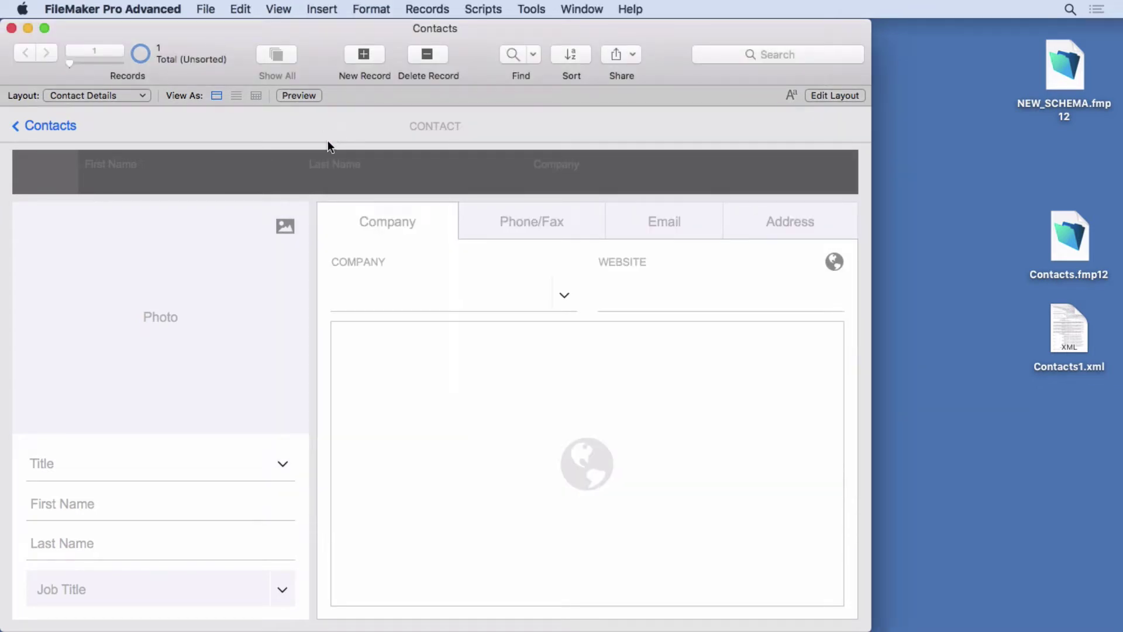
{"action": "left_click", "coordinate": [206, 9]}
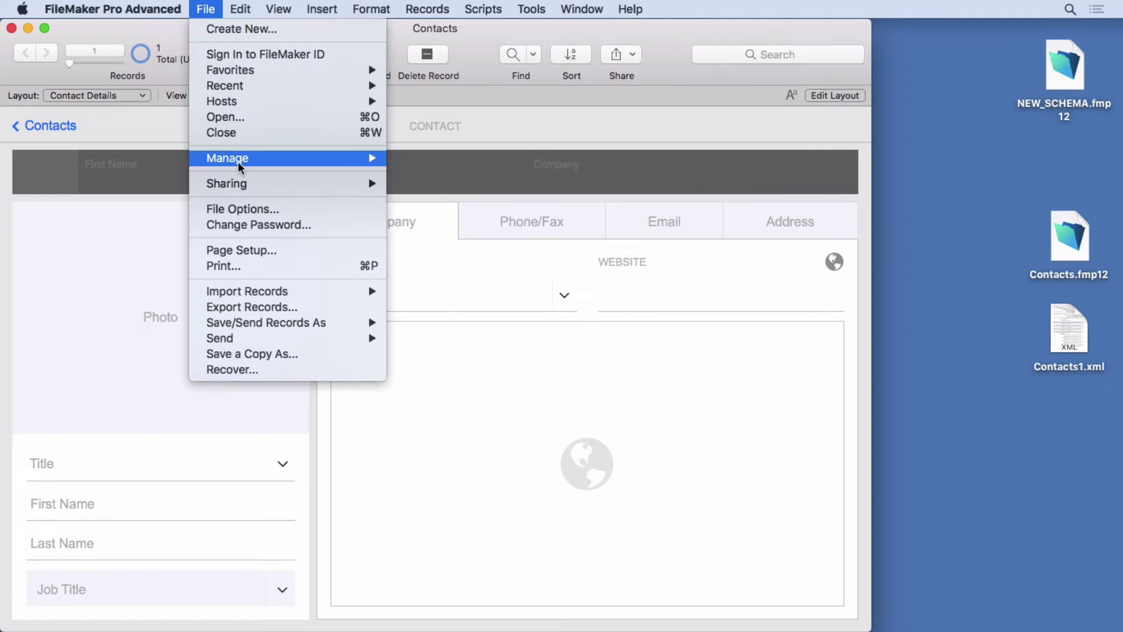
{"action": "mouse_move", "coordinate": [243, 159]}
{"action": "left_click", "coordinate": [413, 158]}
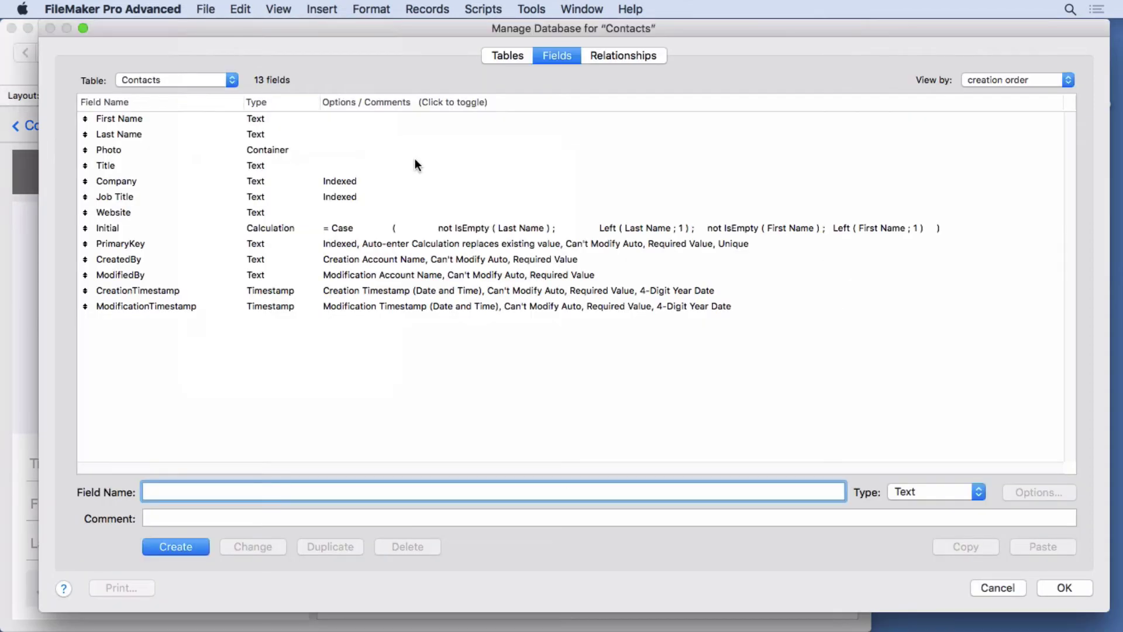
{"action": "type", "text": "test1"}
{"action": "key", "text": "Return"}
{"action": "type", "text": "test2"}
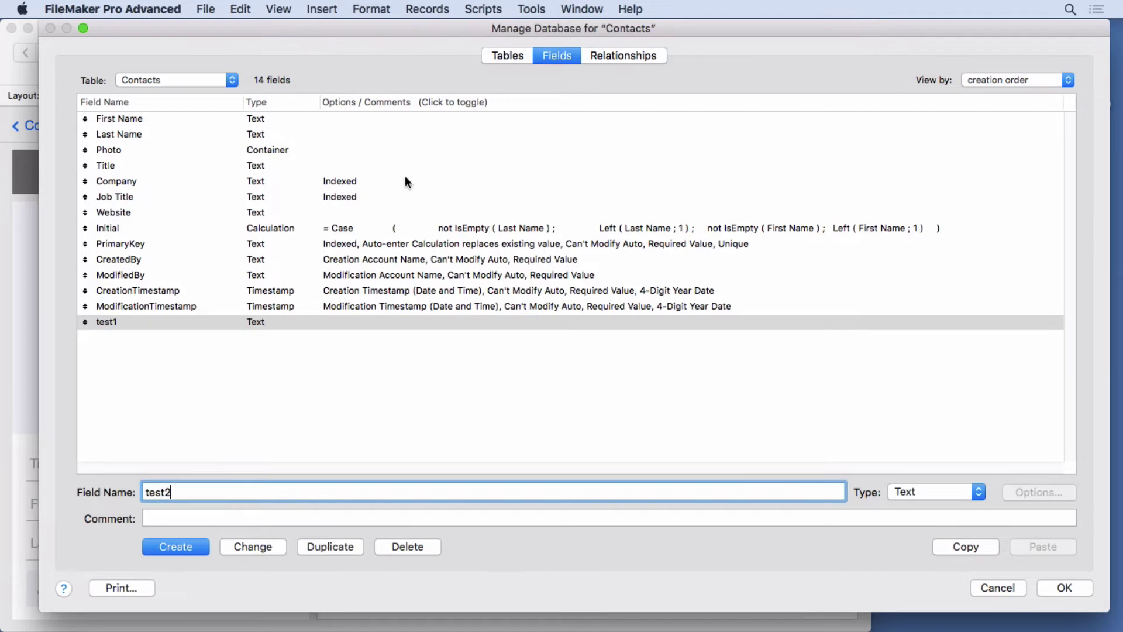
{"action": "left_click", "coordinate": [179, 546]}
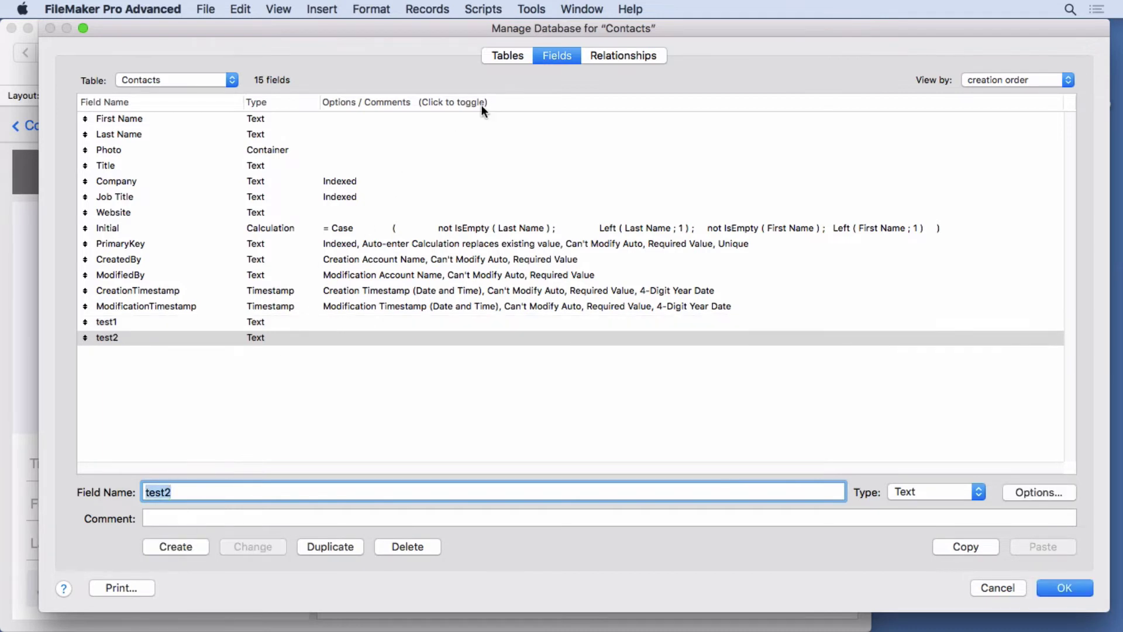
Create a new table named test_table, check the relationships graph, and save the schema changes.
{"action": "left_click", "coordinate": [508, 56]}
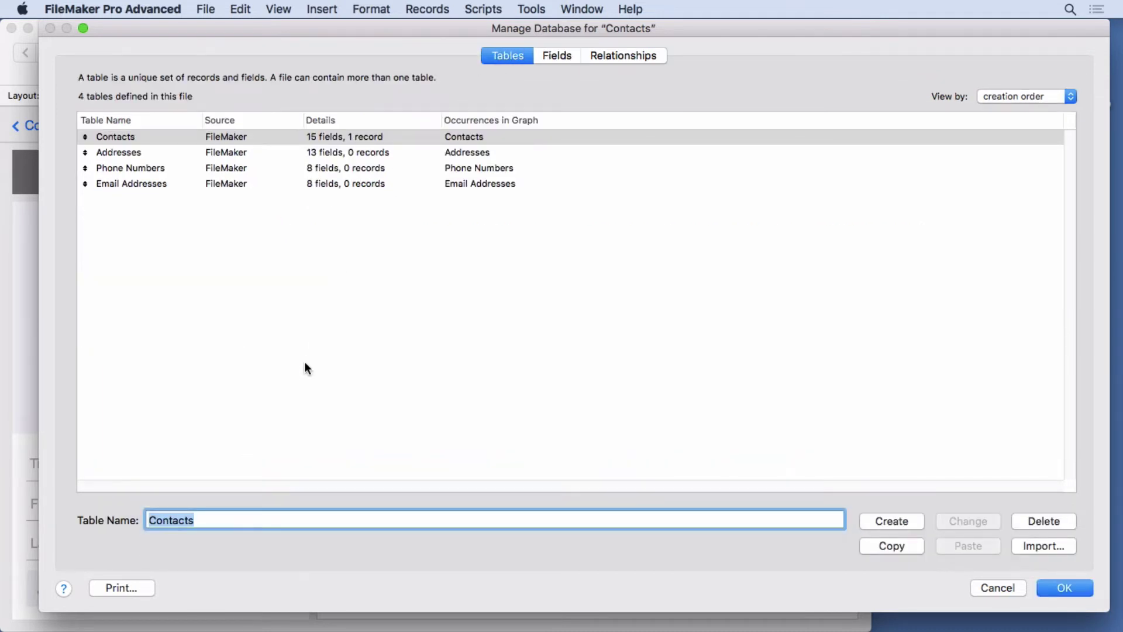
{"action": "type", "text": "test"}
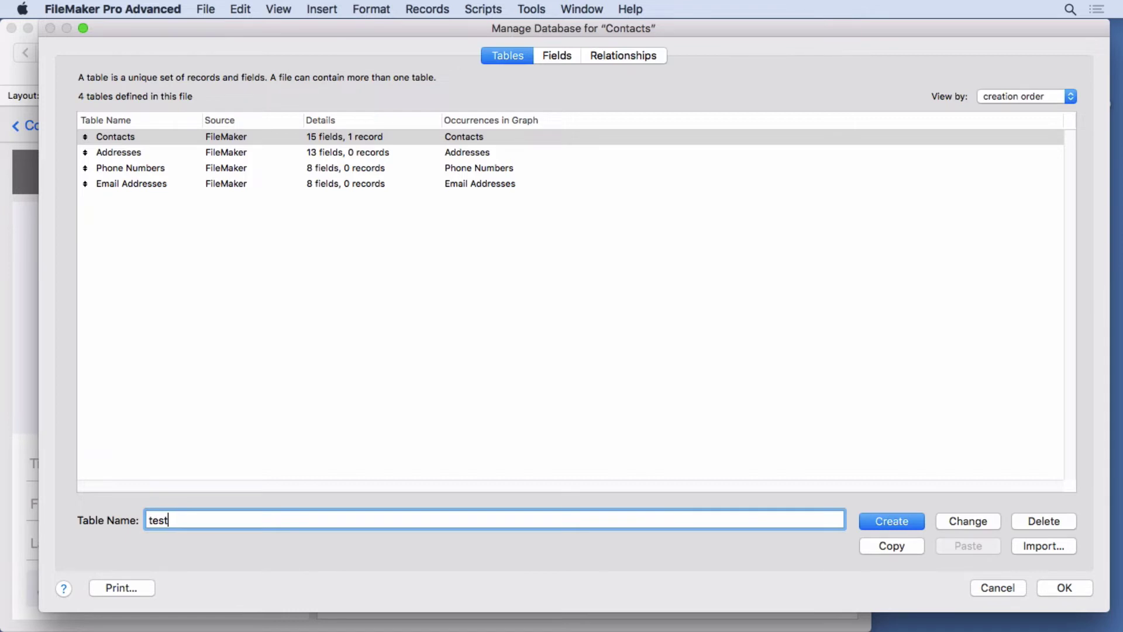
{"action": "type", "text": "_table"}
{"action": "left_click", "coordinate": [900, 522]}
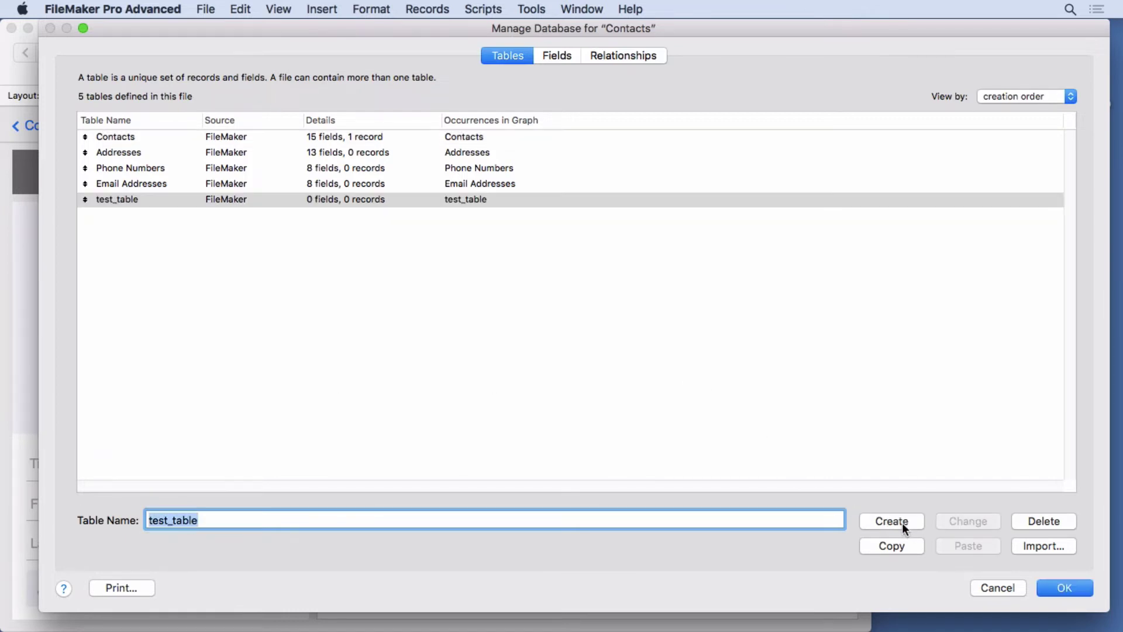
{"action": "left_click", "coordinate": [609, 57]}
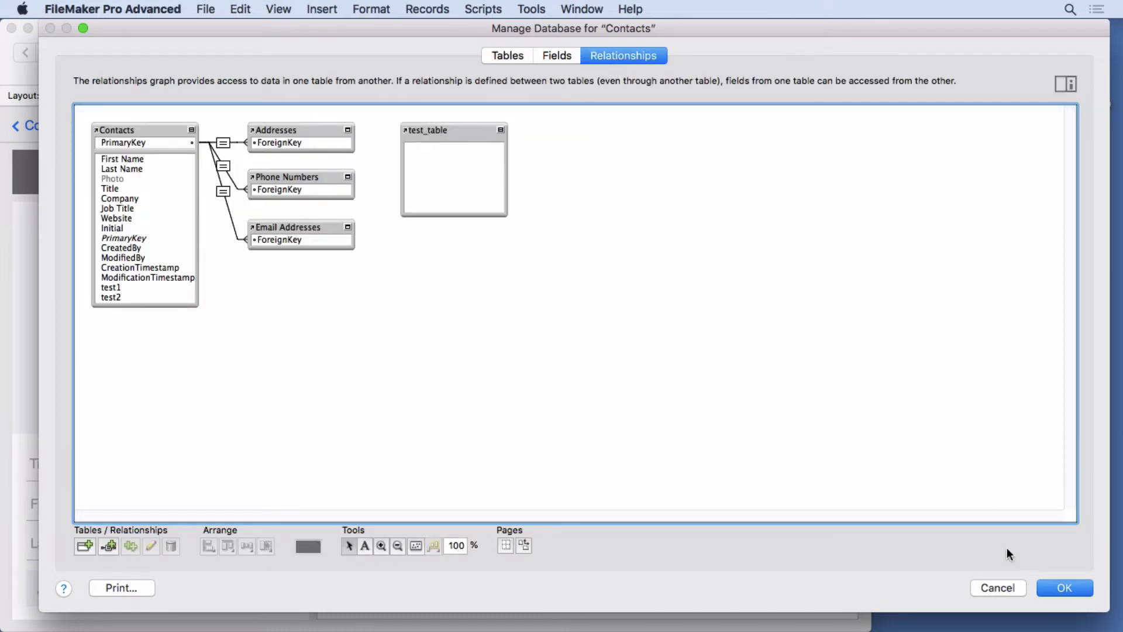
{"action": "left_click", "coordinate": [1065, 588]}
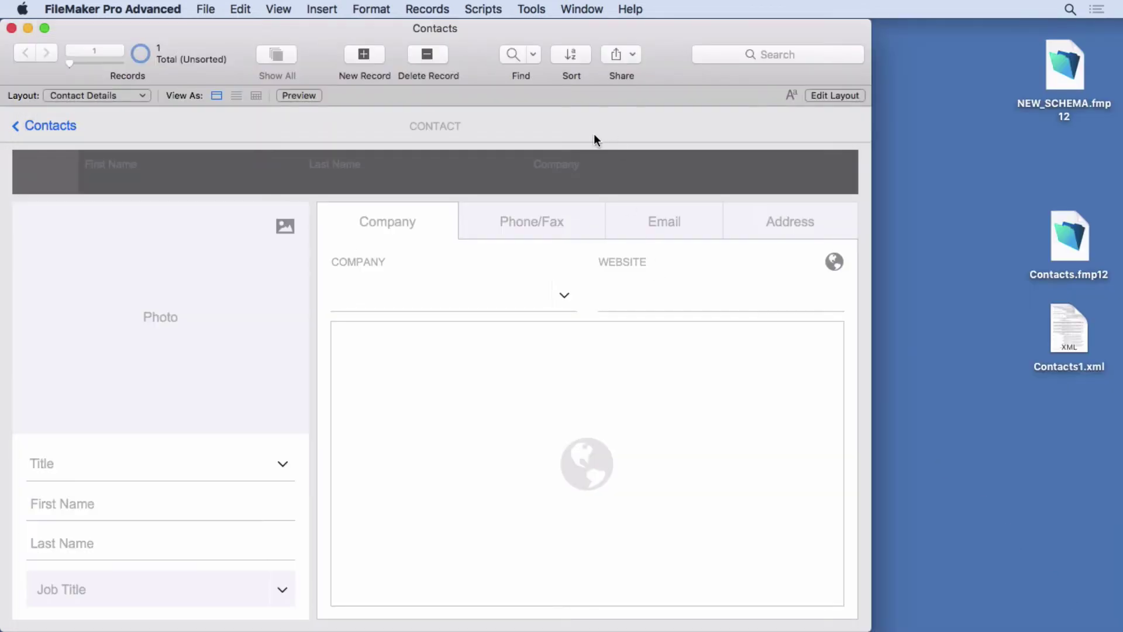
Create a new script named test_script in the Script Workspace.
{"action": "left_click", "coordinate": [491, 9]}
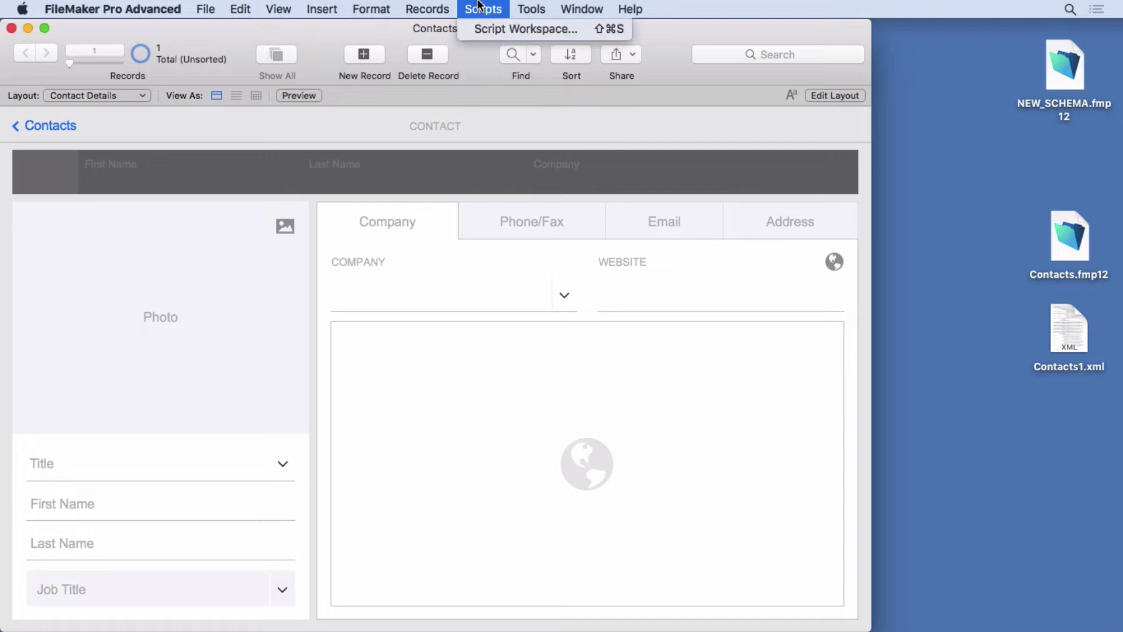
{"action": "left_click", "coordinate": [486, 29]}
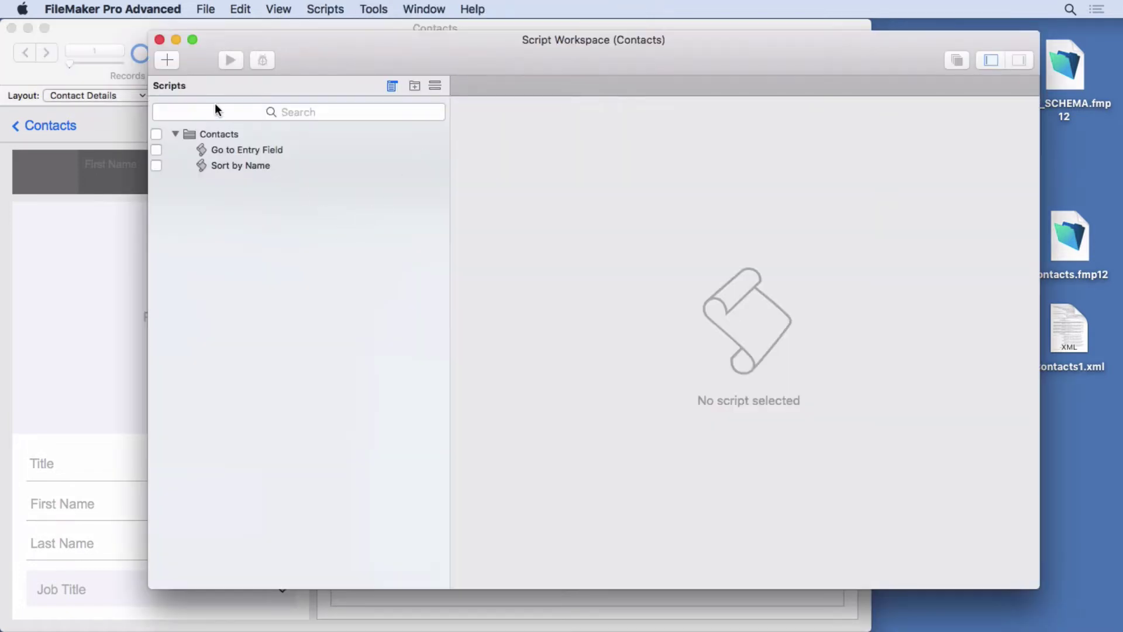
{"action": "left_click", "coordinate": [168, 60]}
{"action": "type", "text": "test"}
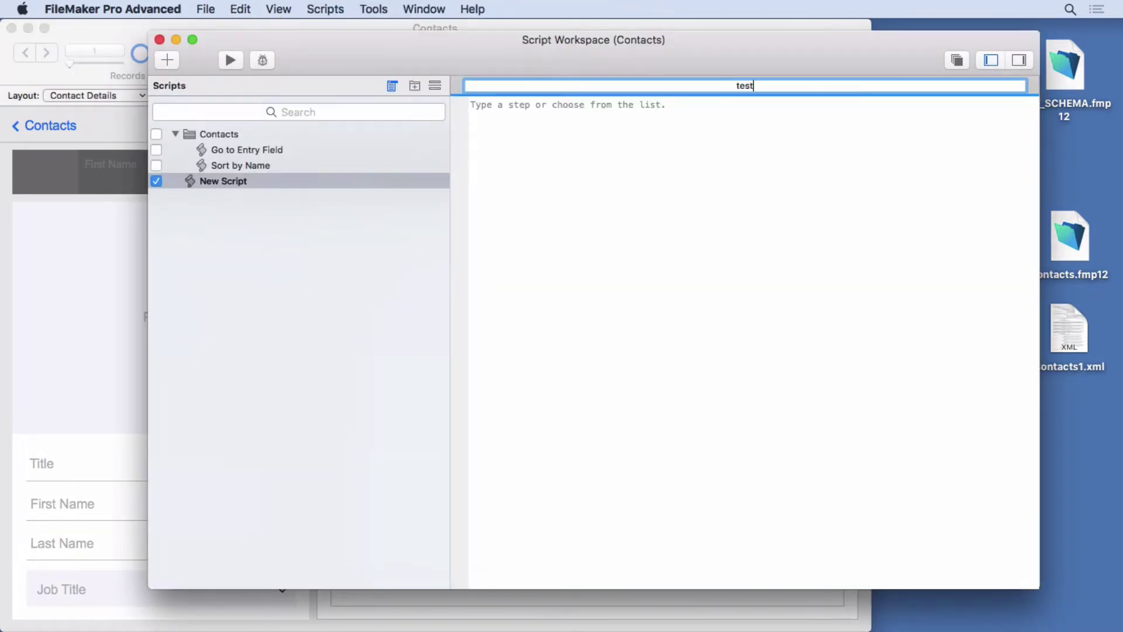
{"action": "type", "text": "_script"}
{"action": "left_click", "coordinate": [509, 107]}
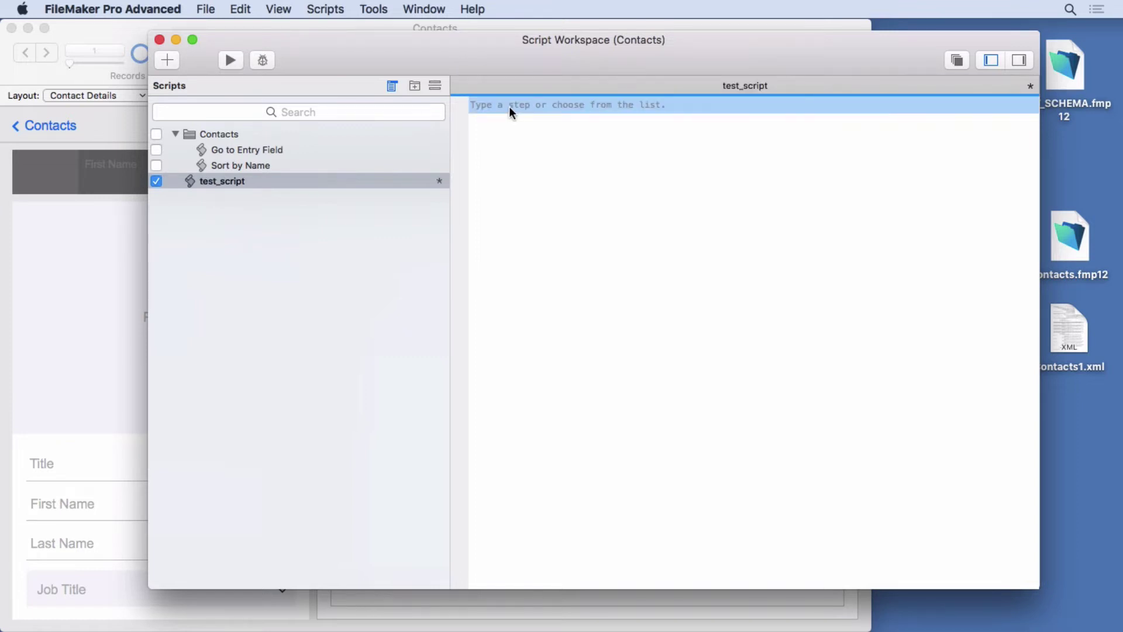
Add Go to Field and Go to Layout steps to test_script and save it.
{"action": "type", "text": "go"}
{"action": "left_click", "coordinate": [514, 122]}
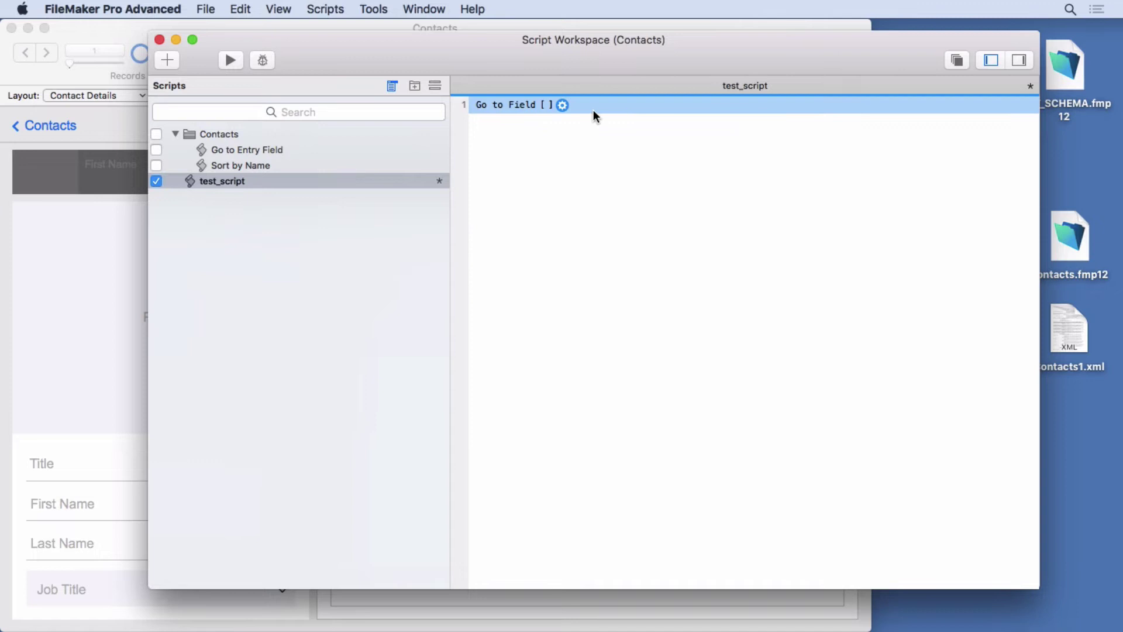
{"action": "key", "text": "Return"}
{"action": "type", "text": "go"}
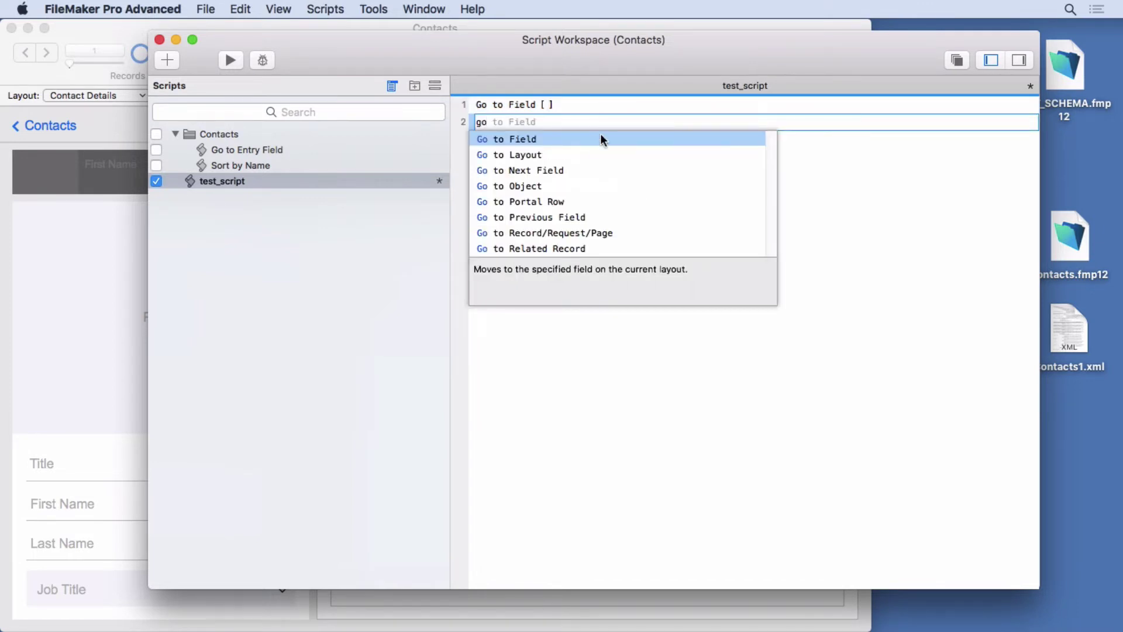
{"action": "left_click", "coordinate": [553, 155]}
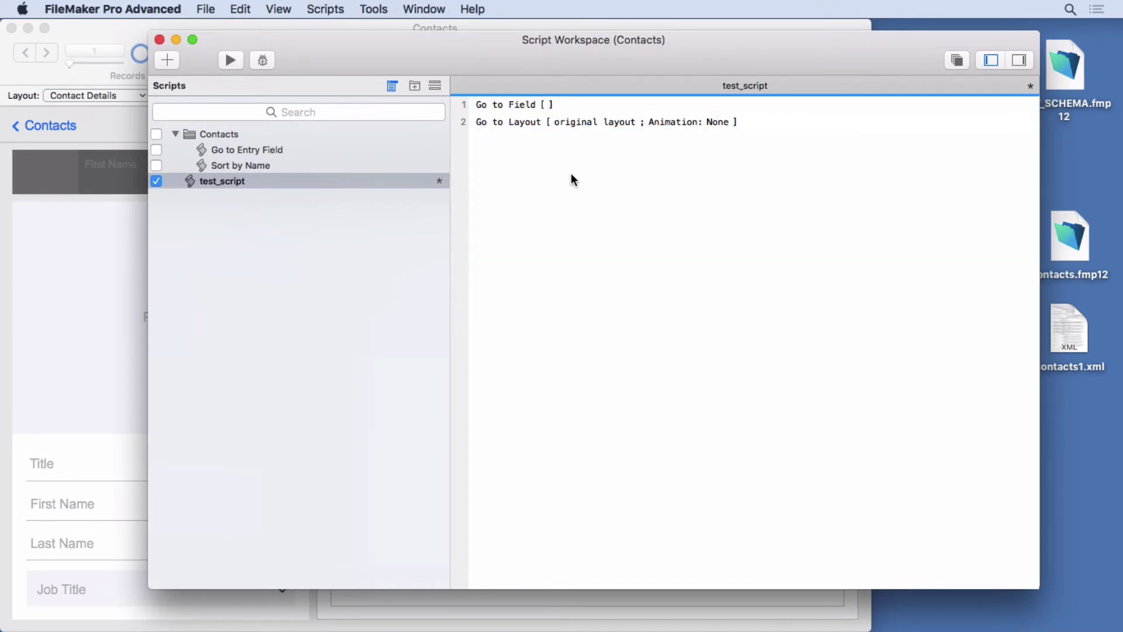
{"action": "key", "text": "super+s"}
Close the Script Workspace and save another XML copy to the Desktop as Contacts2.
{"action": "left_click", "coordinate": [161, 40]}
{"action": "left_click", "coordinate": [483, 9]}
{"action": "mouse_move", "coordinate": [529, 7]}
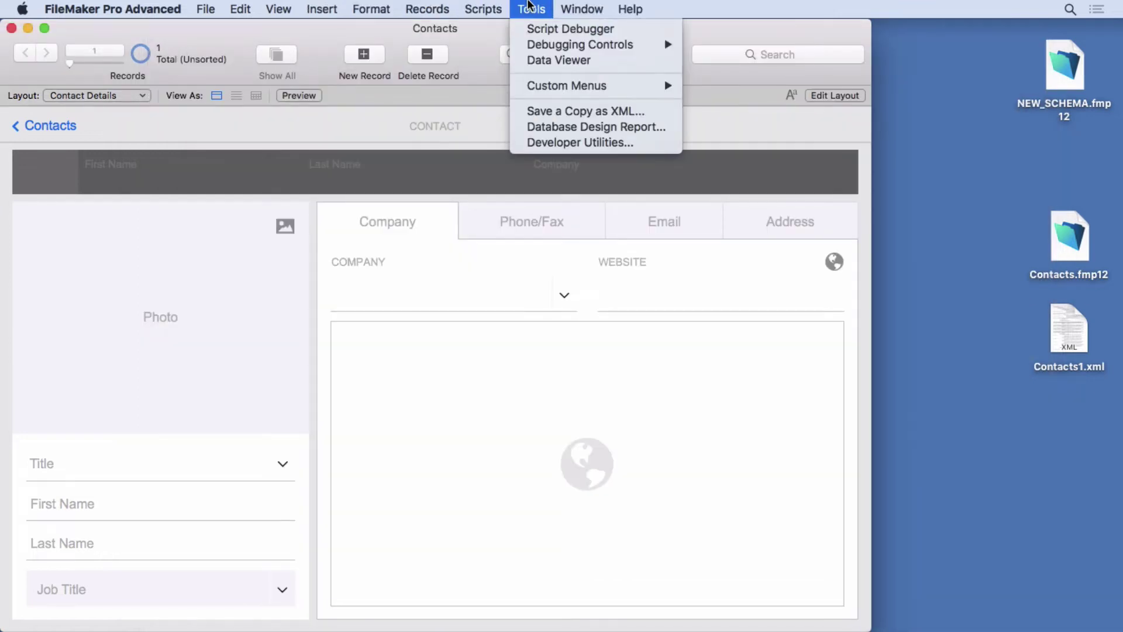
{"action": "left_click", "coordinate": [536, 112]}
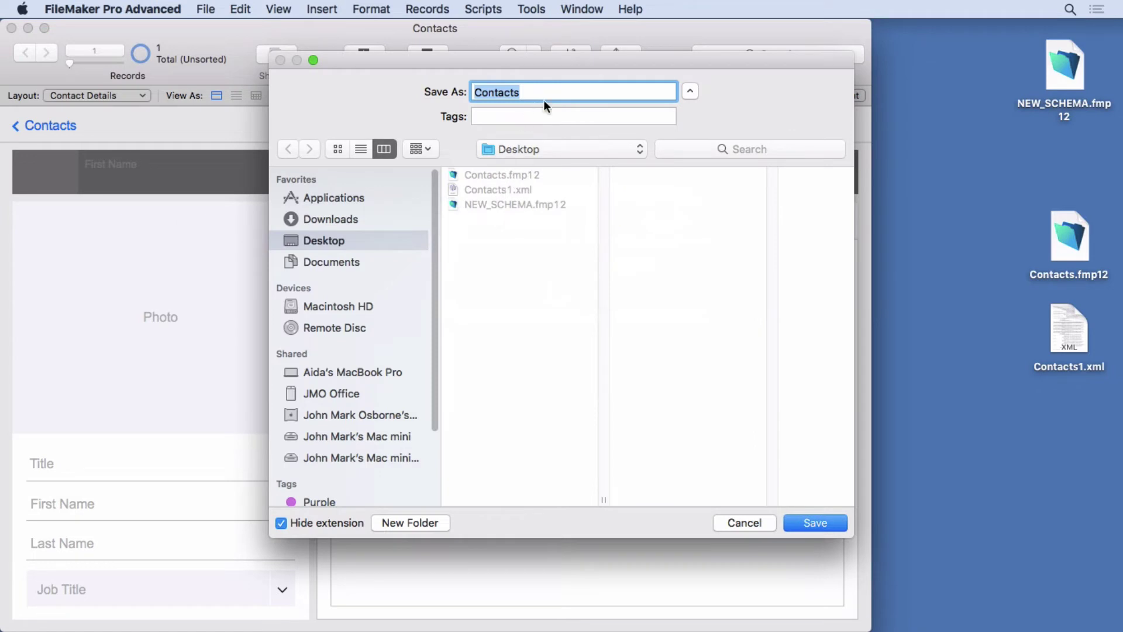
{"action": "left_click", "coordinate": [543, 94]}
{"action": "type", "text": "2"}
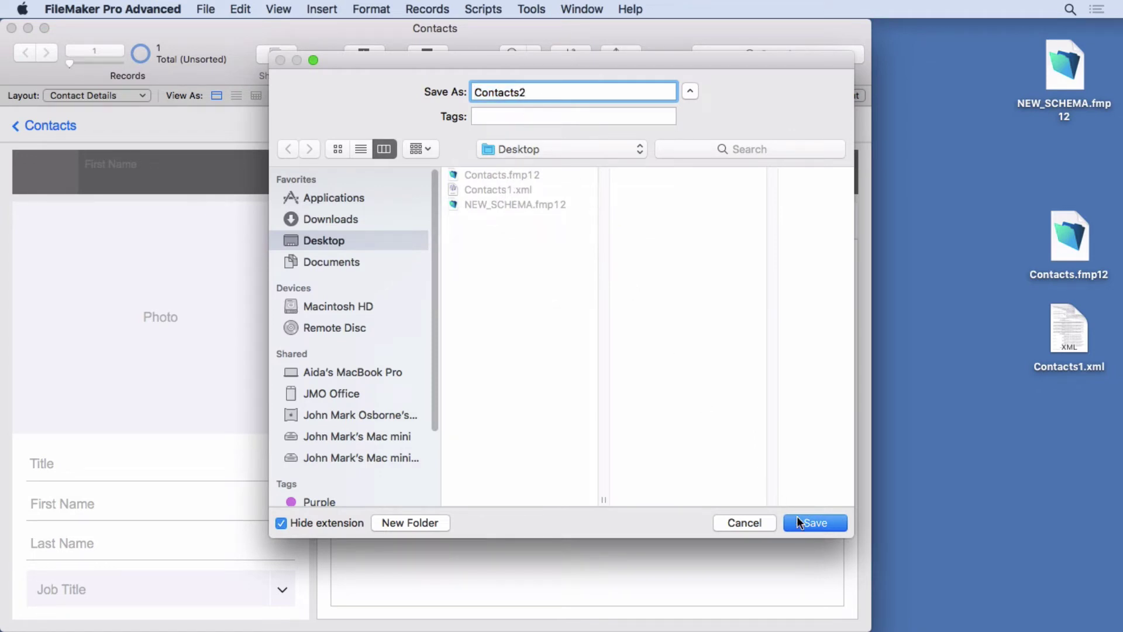
{"action": "left_click", "coordinate": [807, 522]}
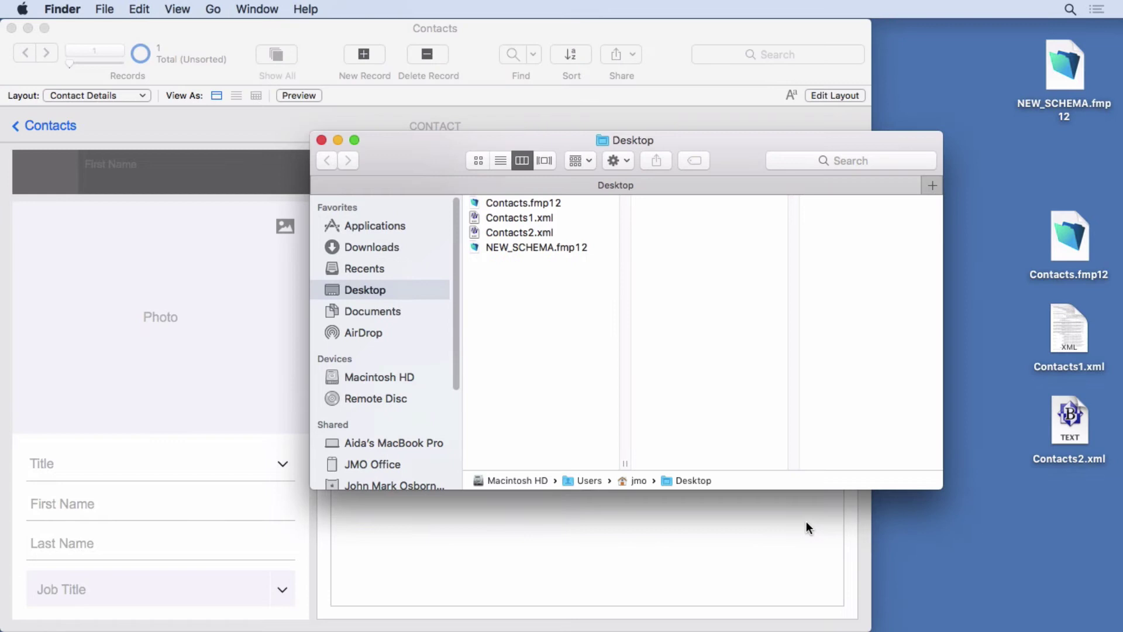
Close the Finder Desktop window and bring up the Dock.
{"action": "left_click", "coordinate": [322, 140]}
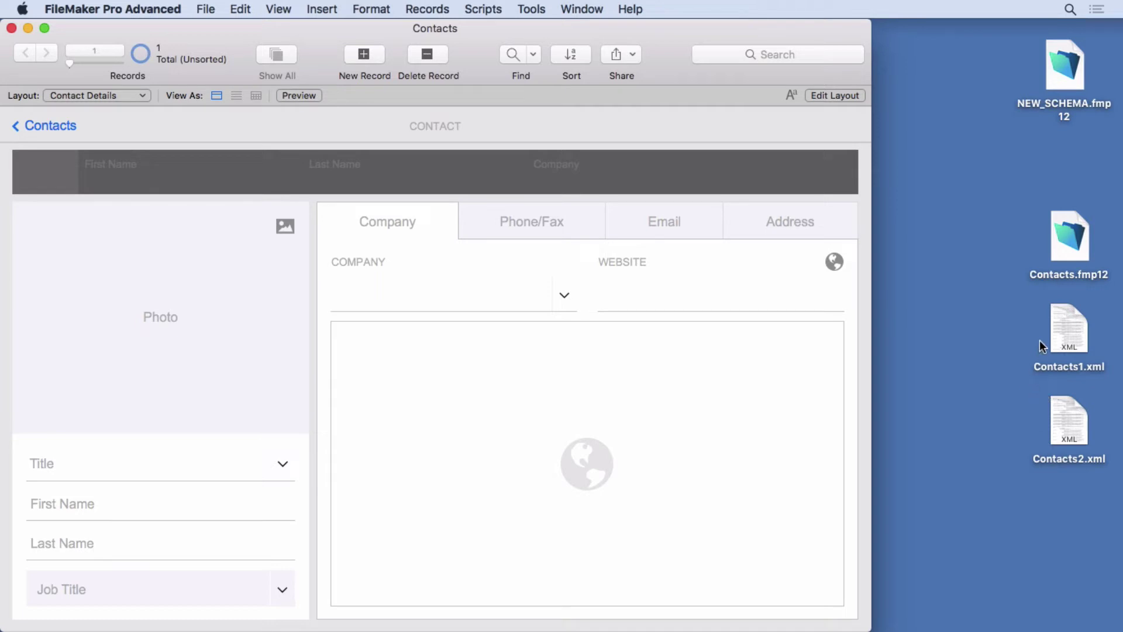
{"action": "mouse_move", "coordinate": [1121, 356]}
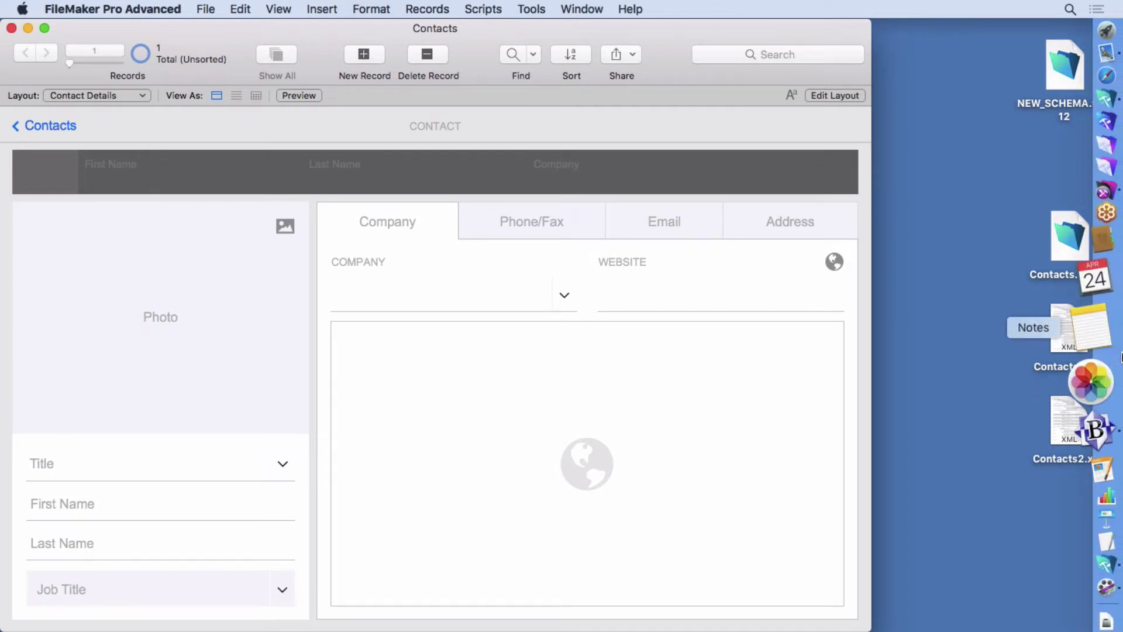
In BBEdit, run Find Differences with Contacts1.xml as New and Contacts2.xml as Old.
{"action": "left_click", "coordinate": [1096, 393]}
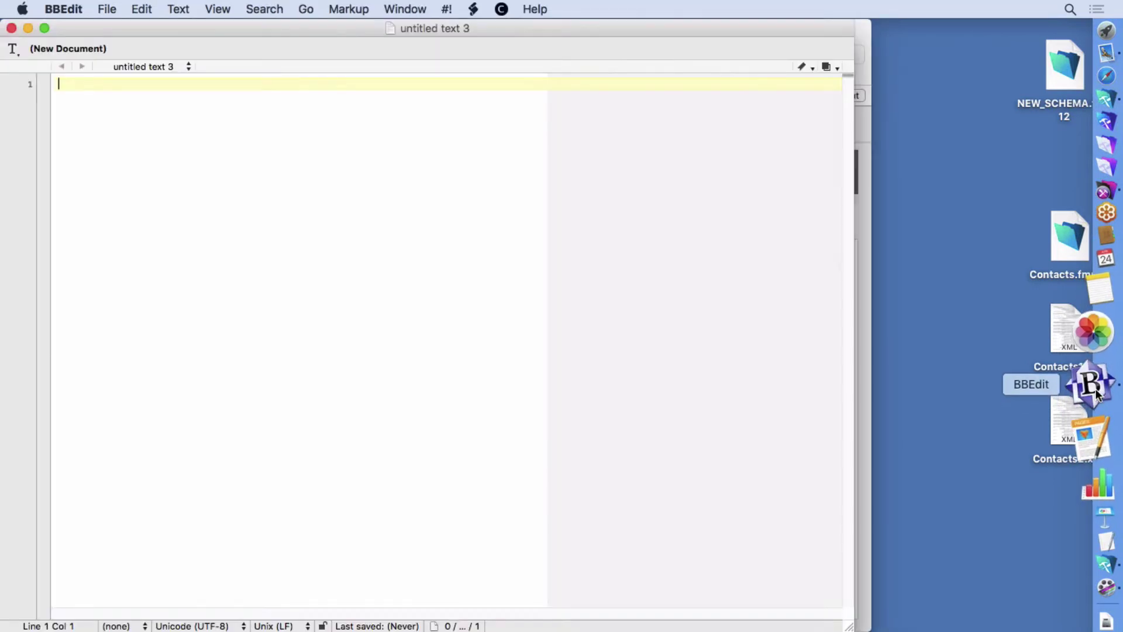
{"action": "left_click", "coordinate": [11, 29]}
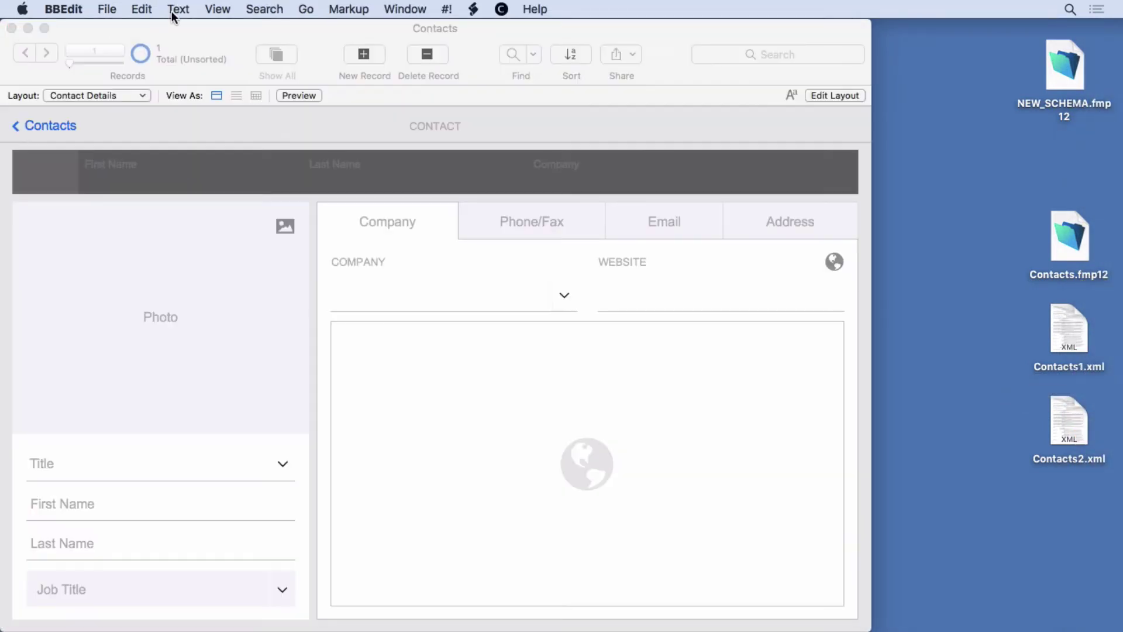
{"action": "left_click", "coordinate": [264, 9]}
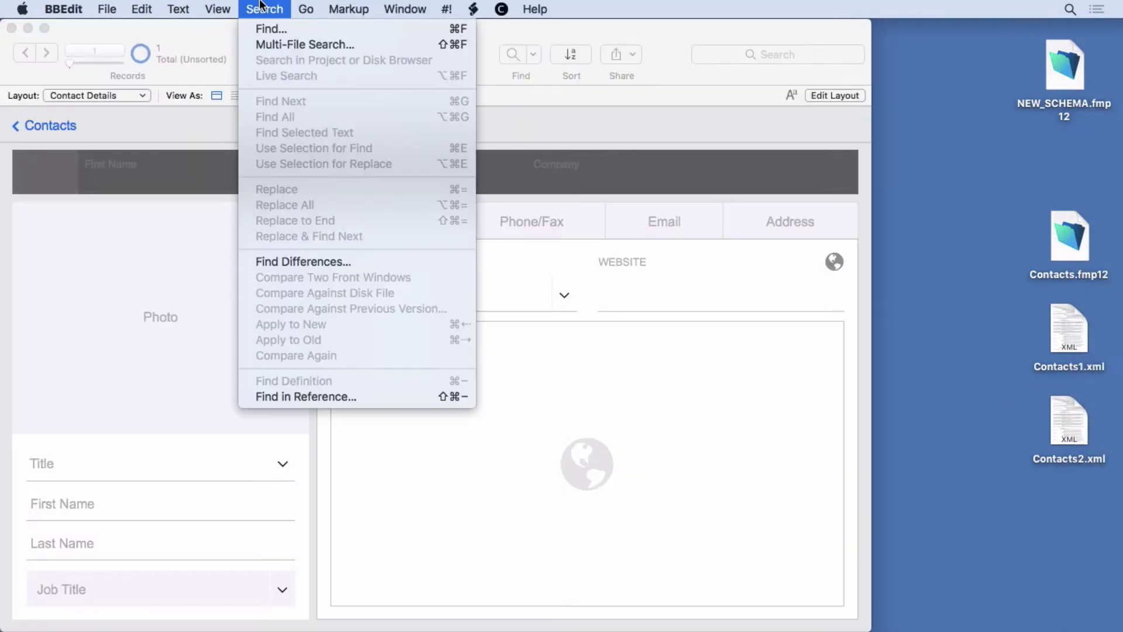
{"action": "left_click", "coordinate": [281, 262]}
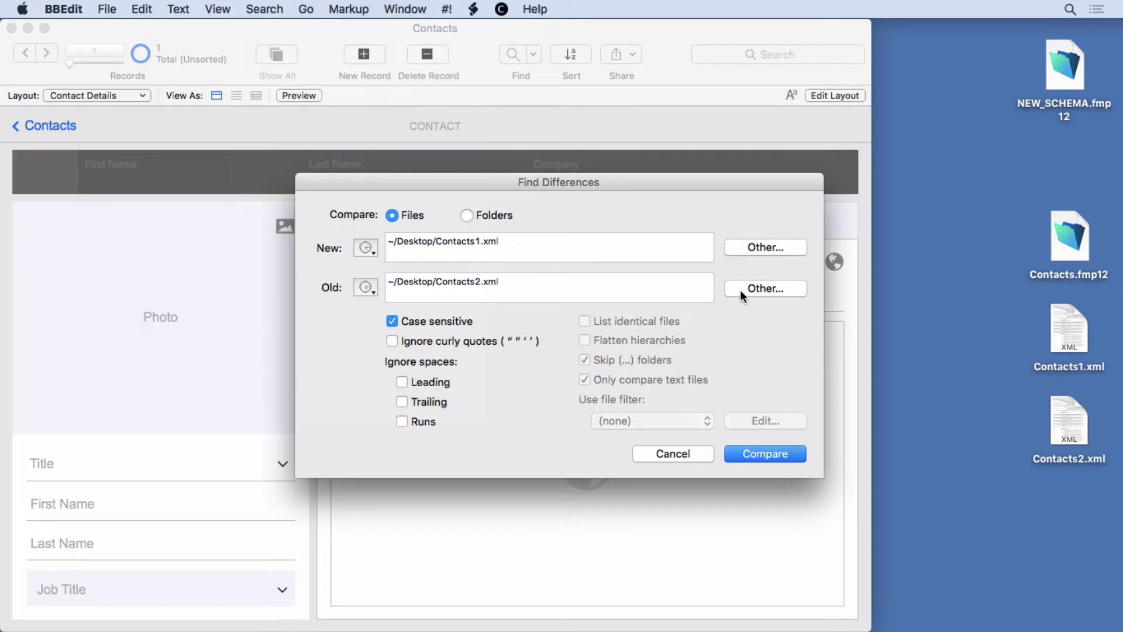
{"action": "left_click", "coordinate": [762, 455]}
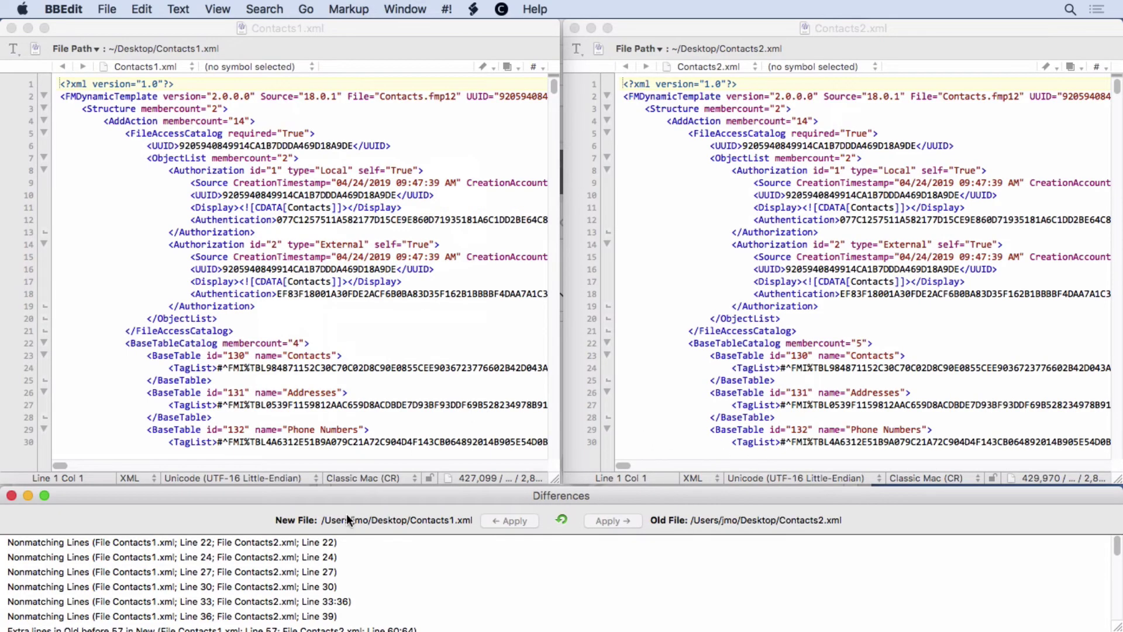
Review the differences at line 22, before line 57, and the test1/test2 field lines, then close Contacts1.xml.
{"action": "left_click", "coordinate": [316, 542]}
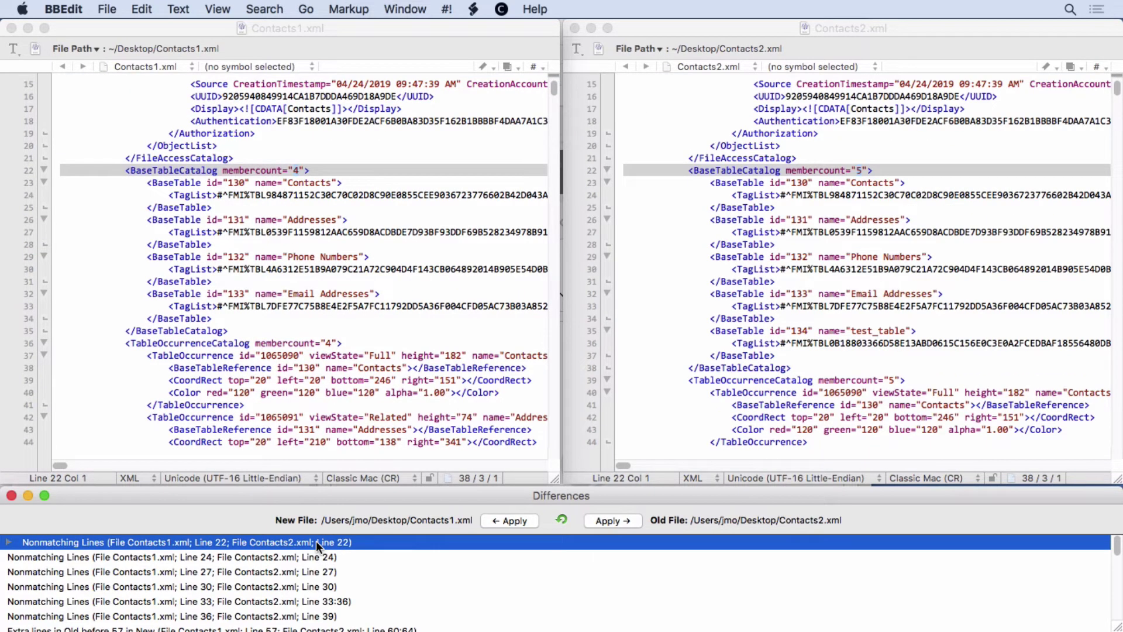
{"action": "scroll", "coordinate": [319, 544], "scroll_direction": "down", "scroll_amount": 1}
{"action": "left_click", "coordinate": [363, 616]}
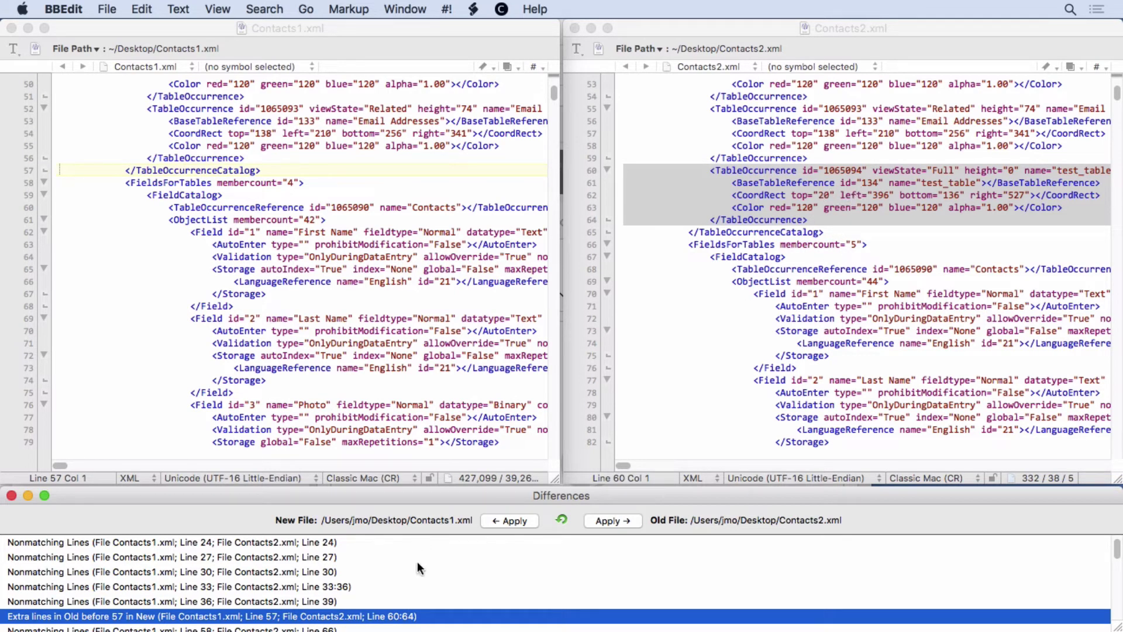
{"action": "scroll", "coordinate": [417, 560], "scroll_direction": "down", "scroll_amount": 5}
{"action": "left_click", "coordinate": [410, 588]}
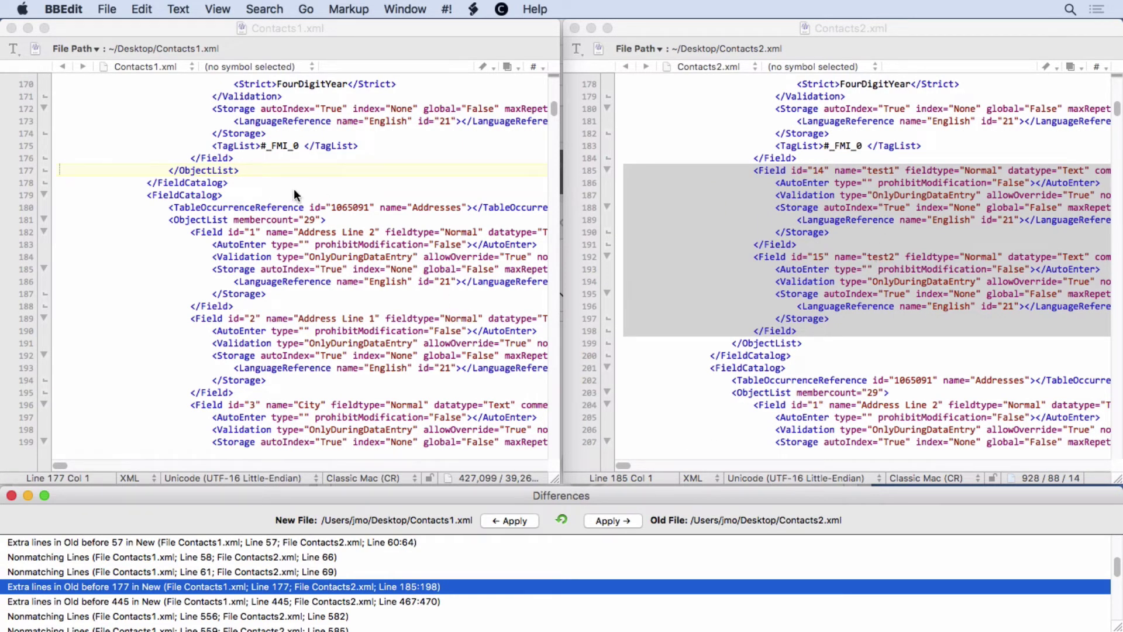
{"action": "left_click", "coordinate": [12, 28]}
Close the Contacts2.xml and Differences windows and open NEW_SCHEMA.fmp12 from the Desktop.
{"action": "left_click", "coordinate": [574, 28]}
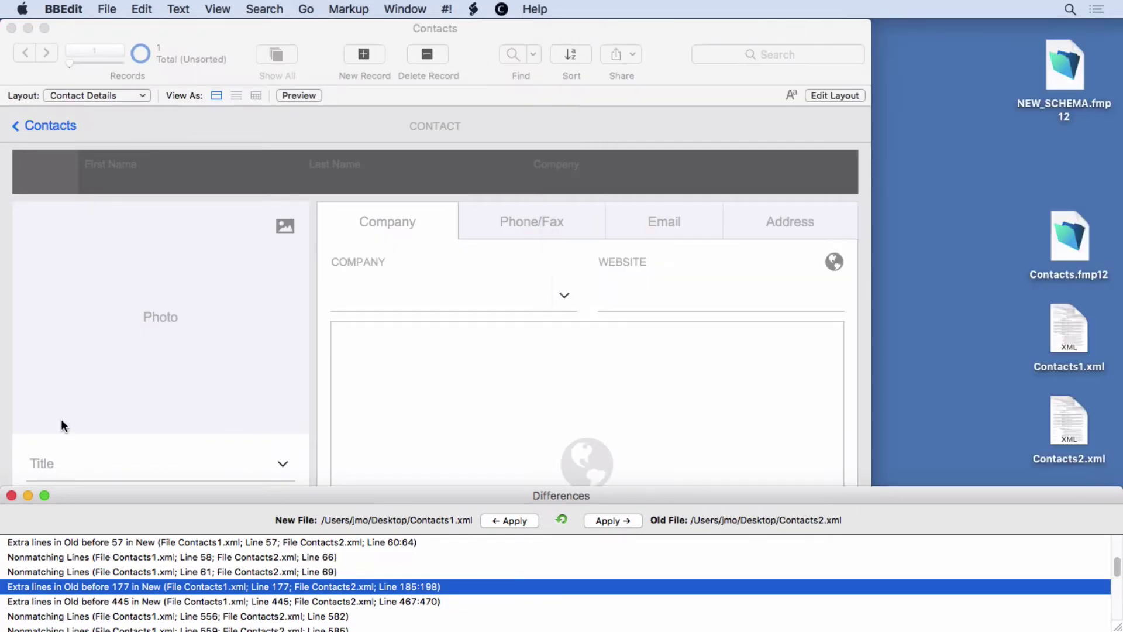
{"action": "left_click", "coordinate": [12, 496]}
{"action": "left_click", "coordinate": [218, 313]}
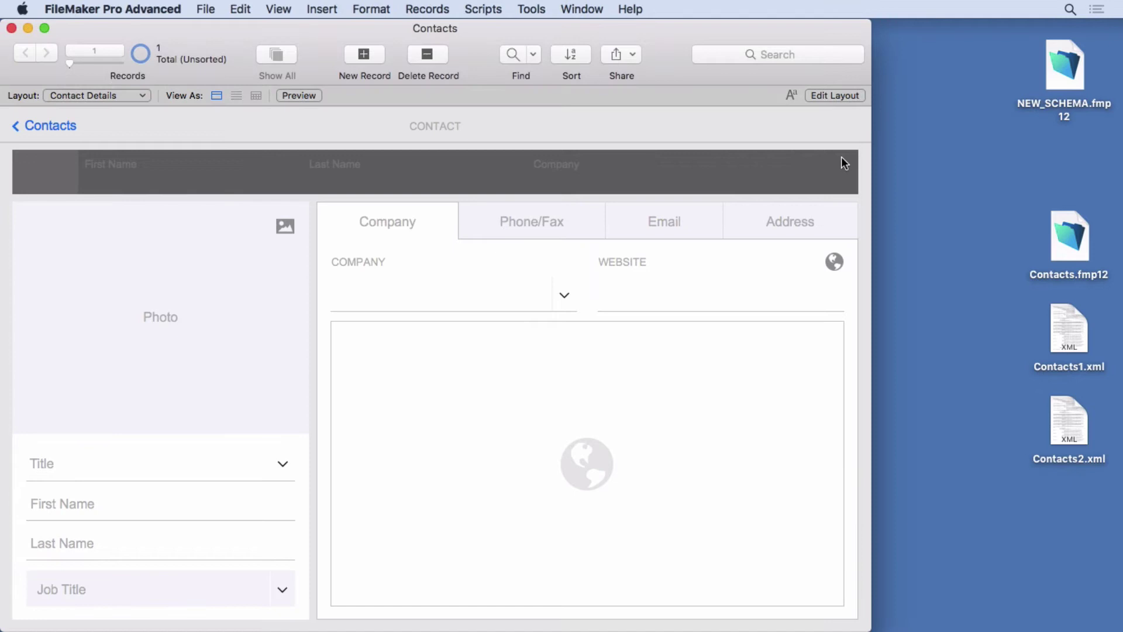
{"action": "double_click", "coordinate": [1072, 68]}
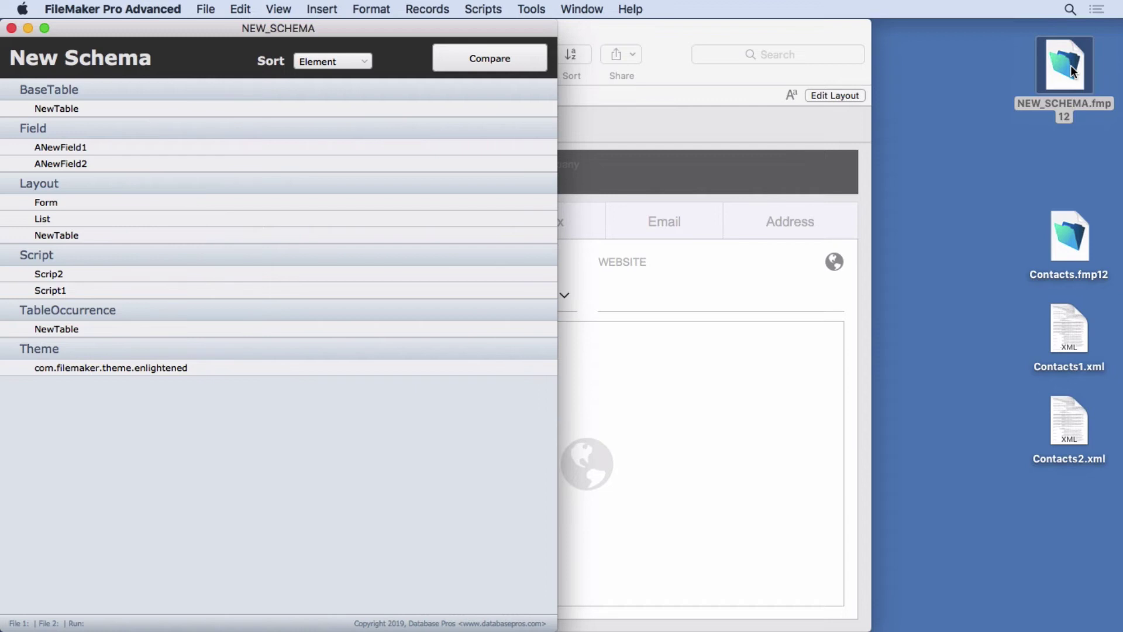
Run a new NEW_SCHEMA comparison replacing the old report, picking Contacts1.xml then Contacts2.xml.
{"action": "left_click", "coordinate": [477, 59]}
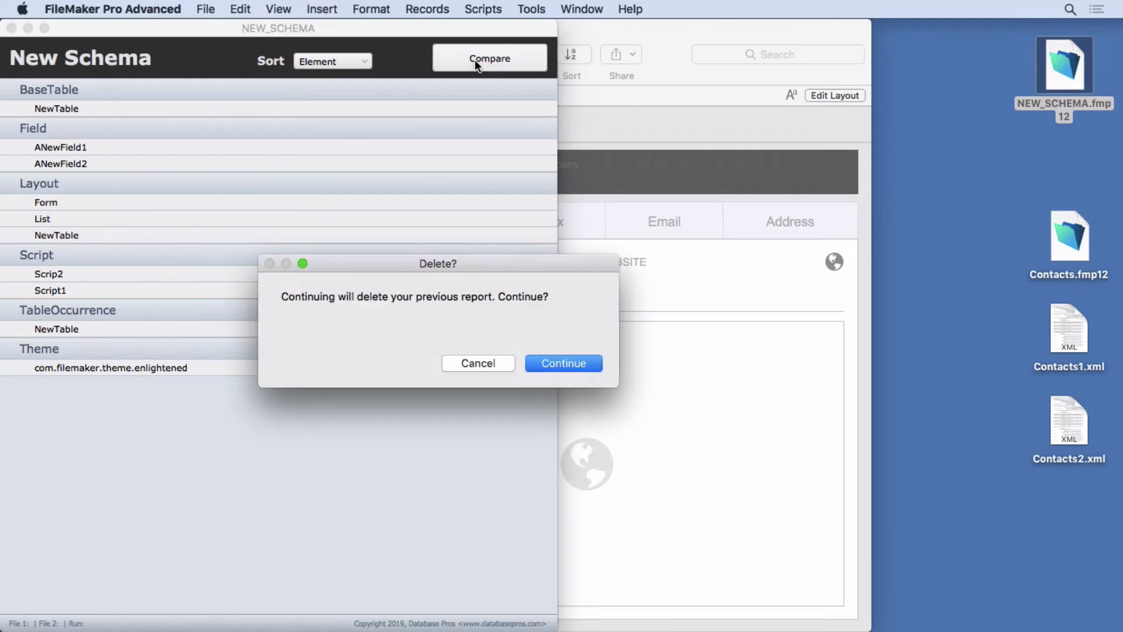
{"action": "left_click", "coordinate": [553, 362]}
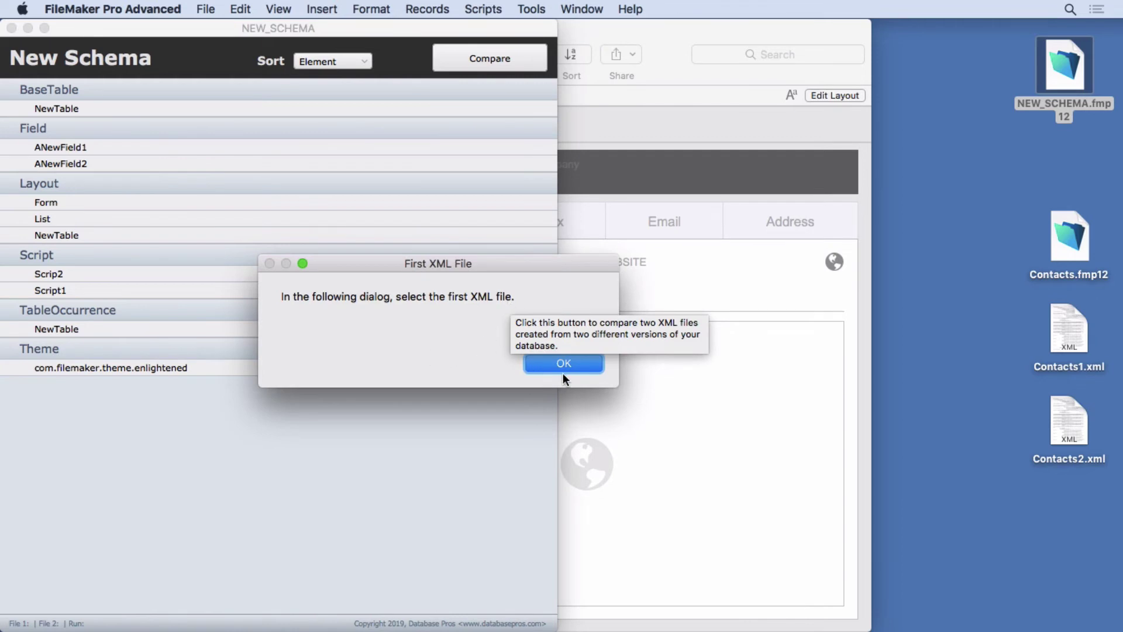
{"action": "left_click", "coordinate": [562, 363]}
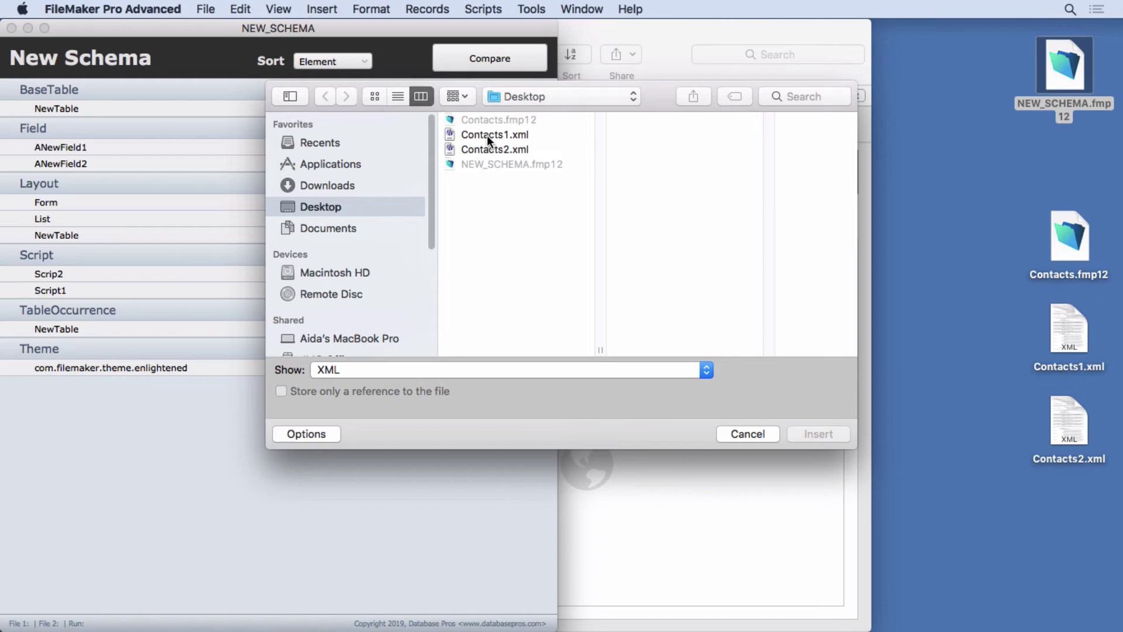
{"action": "double_click", "coordinate": [487, 136]}
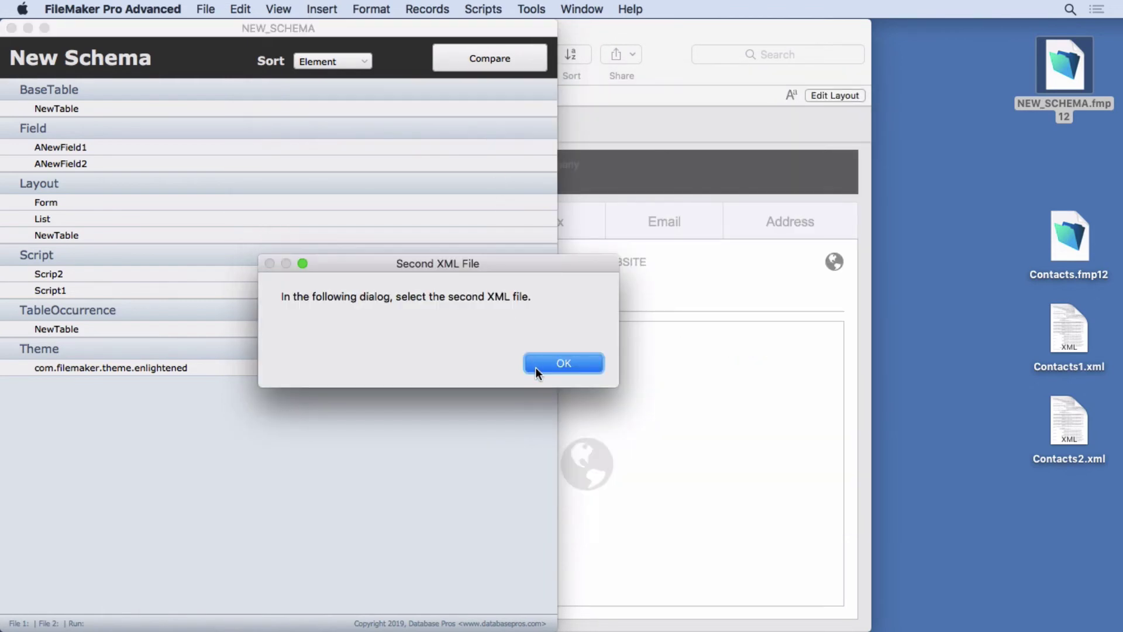
{"action": "left_click", "coordinate": [541, 367]}
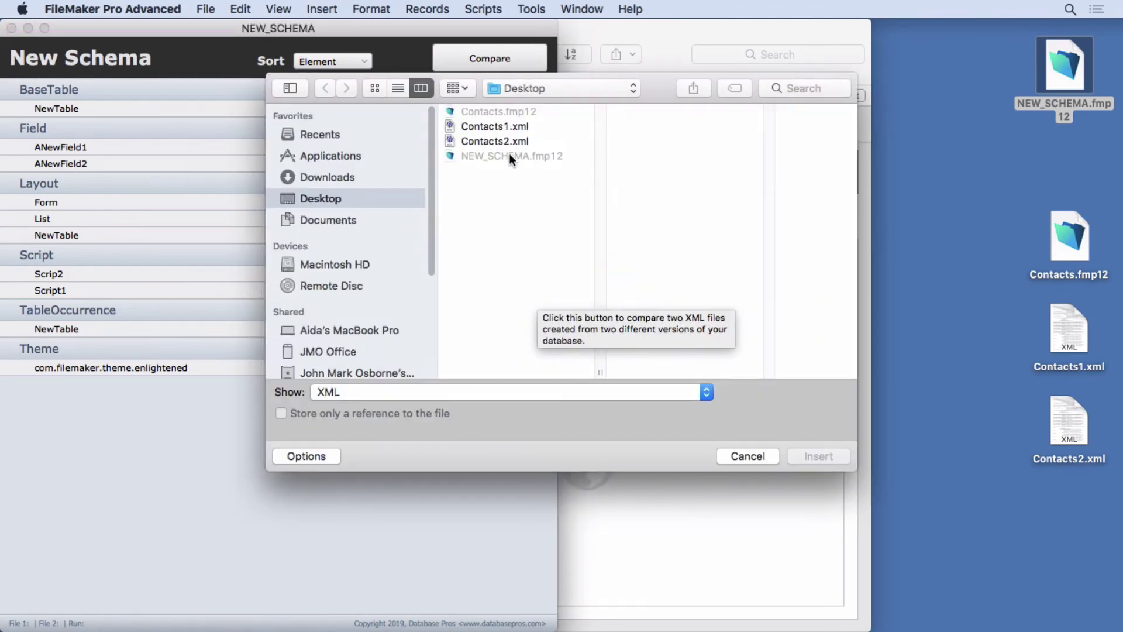
{"action": "left_click", "coordinate": [503, 139]}
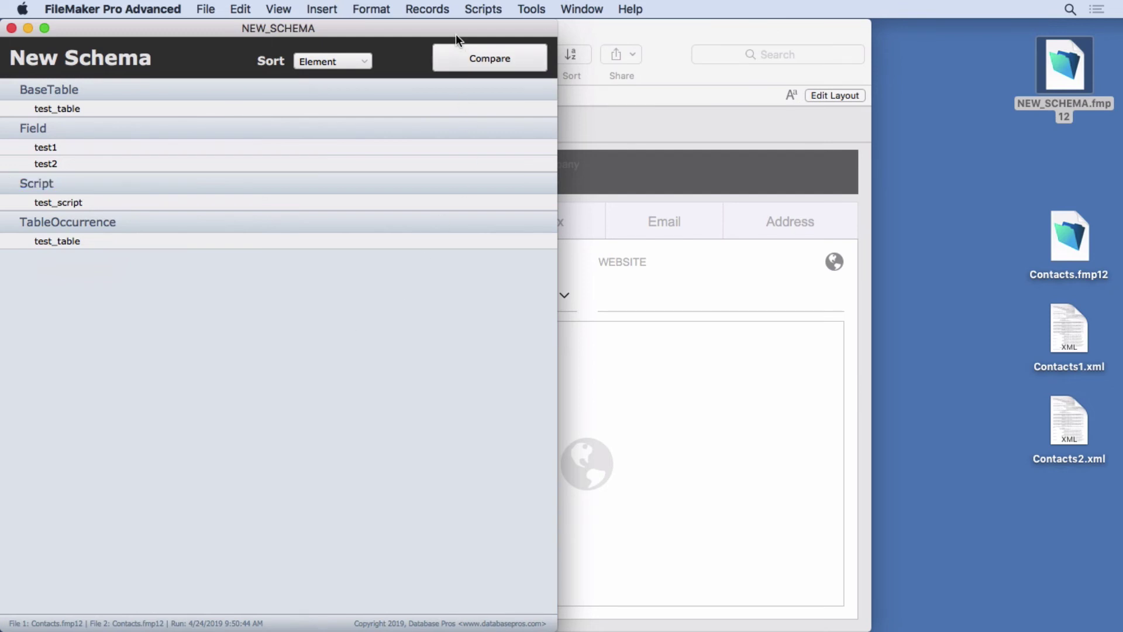
{"action": "left_click", "coordinate": [534, 7]}
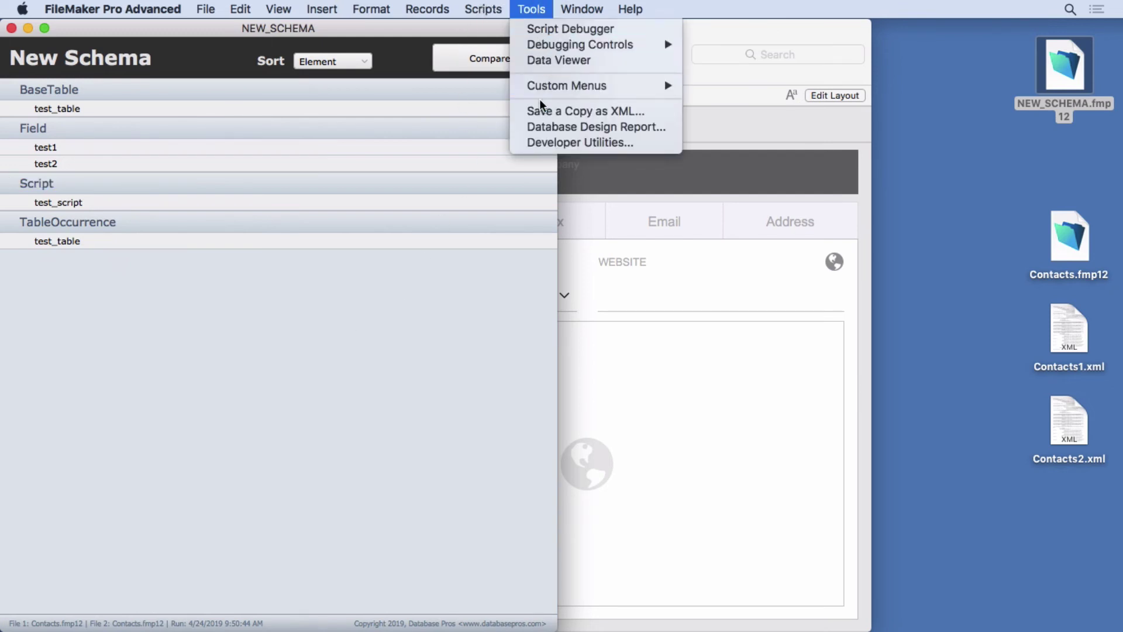
{"action": "left_click", "coordinate": [390, 274]}
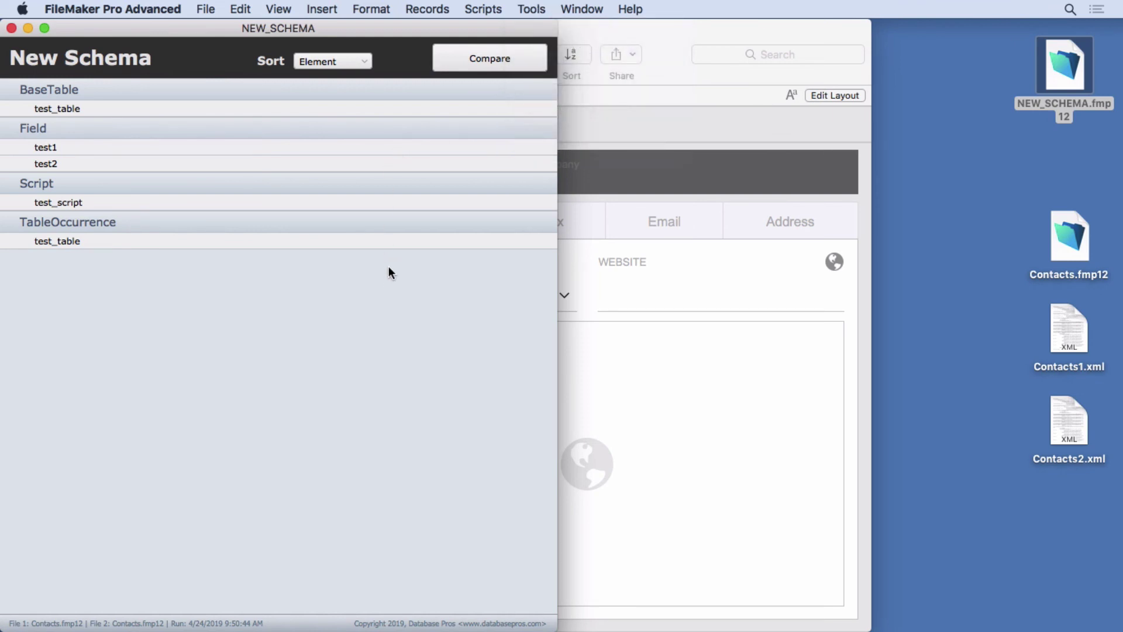